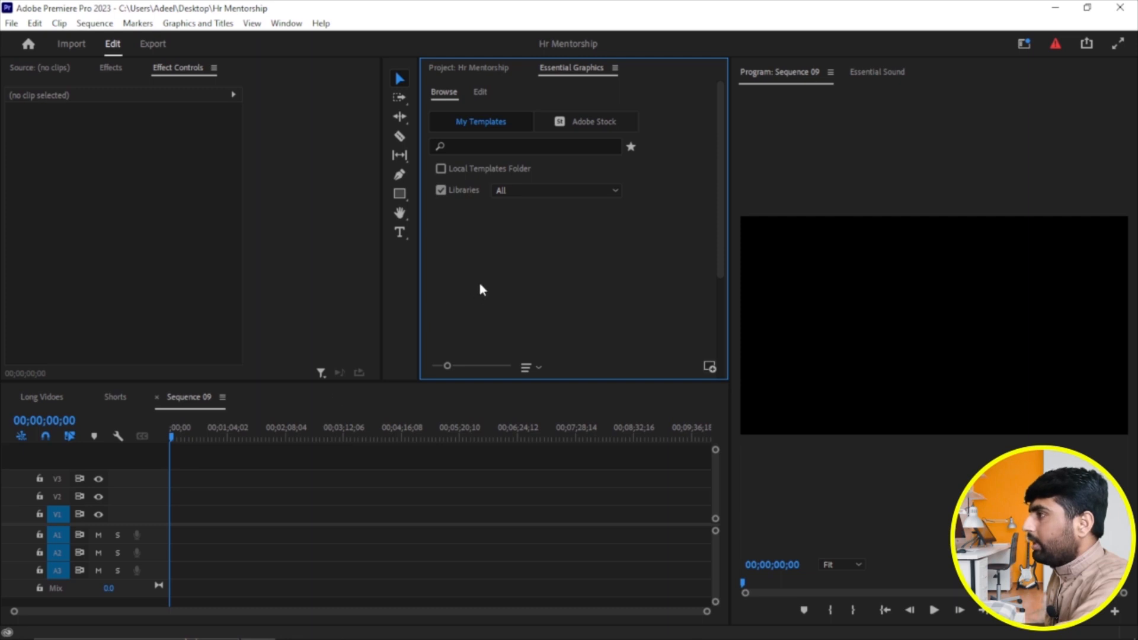
- Place the bg change.mp4 clip from the project on tracks V1 and A1 of Sequence 09, starting about 42 seconds in
click(484, 65)
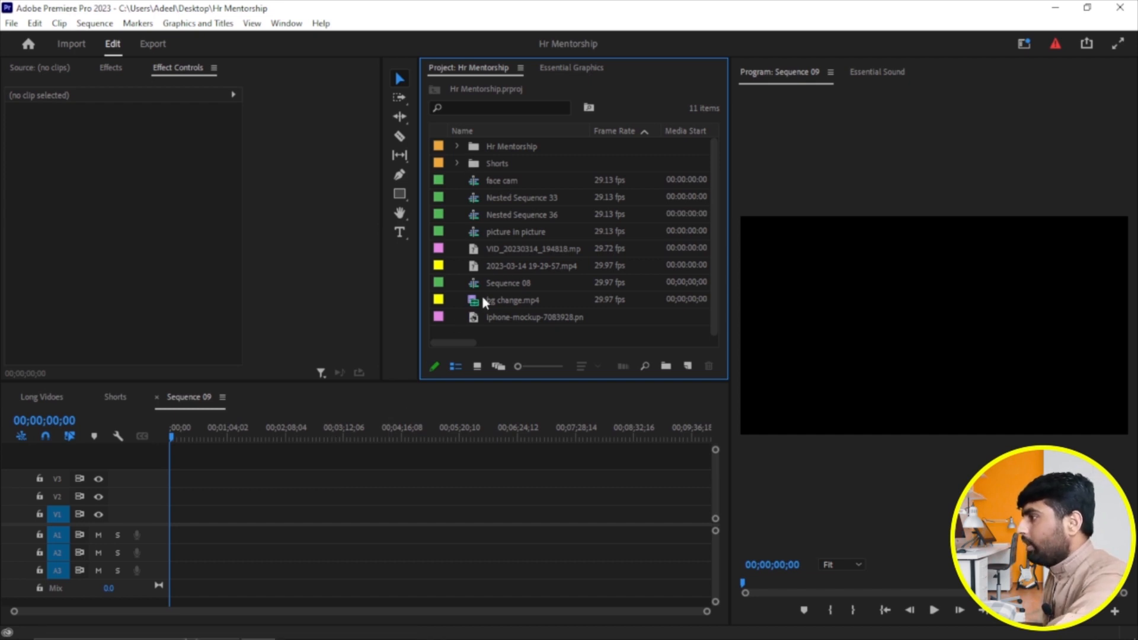
drag(475, 304, 207, 514)
click(655, 356)
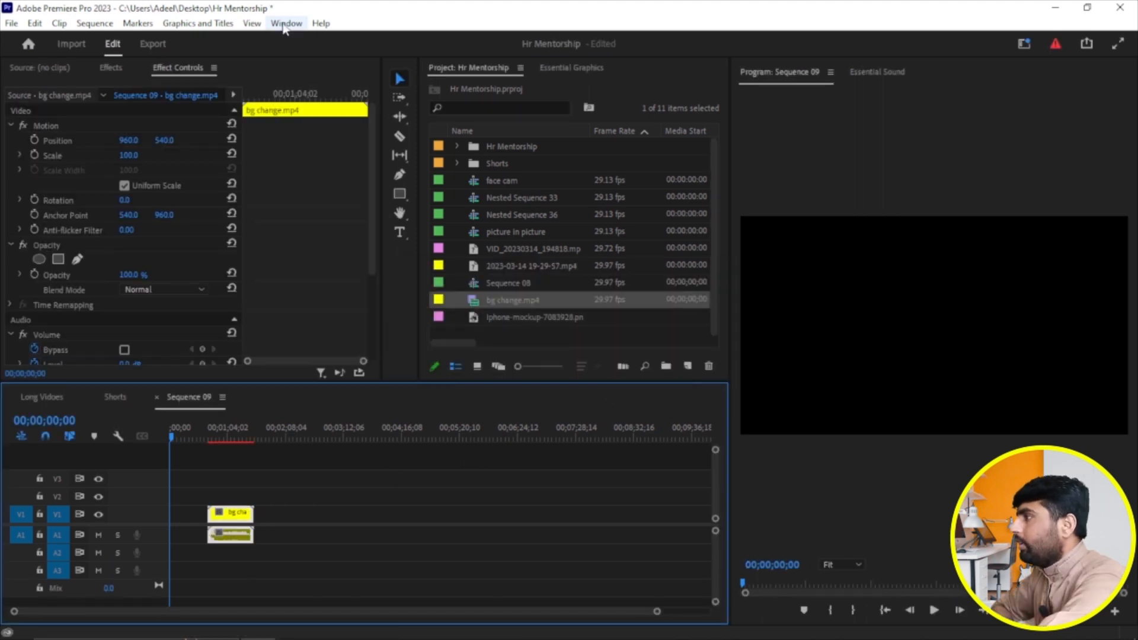
- Open the Text window and transcribe the speech of Sequence 09
click(289, 24)
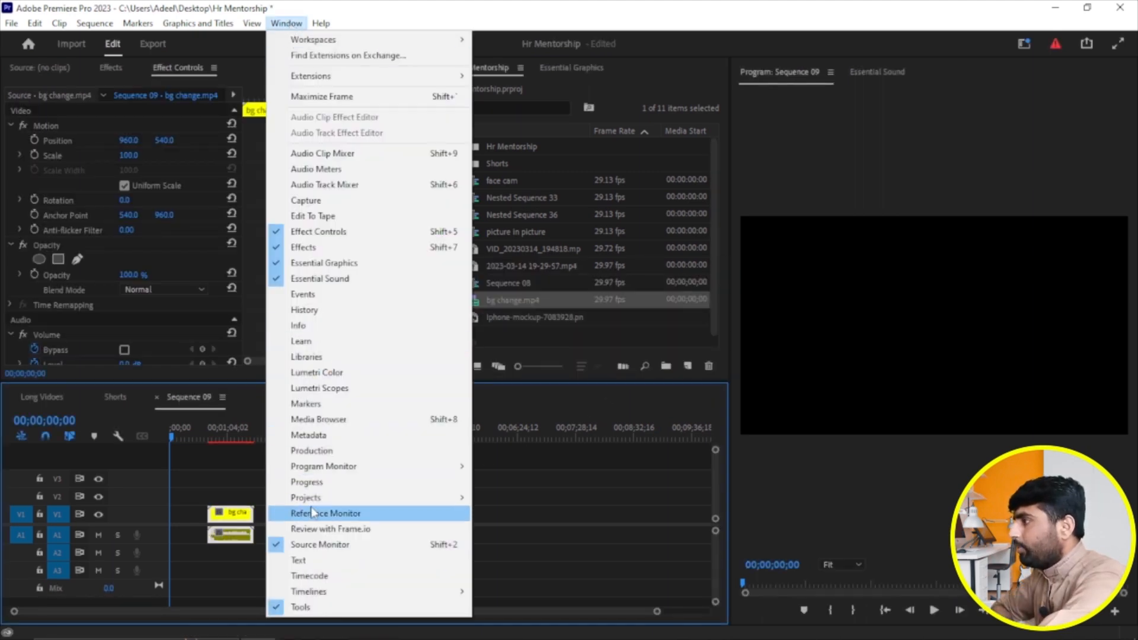
click(320, 562)
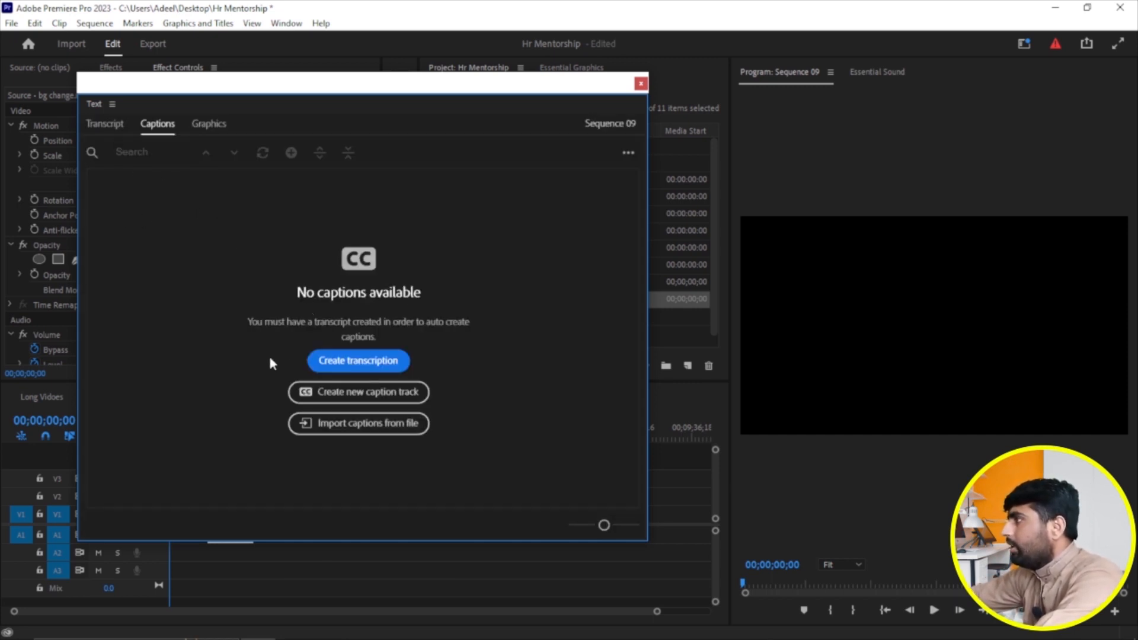
click(103, 125)
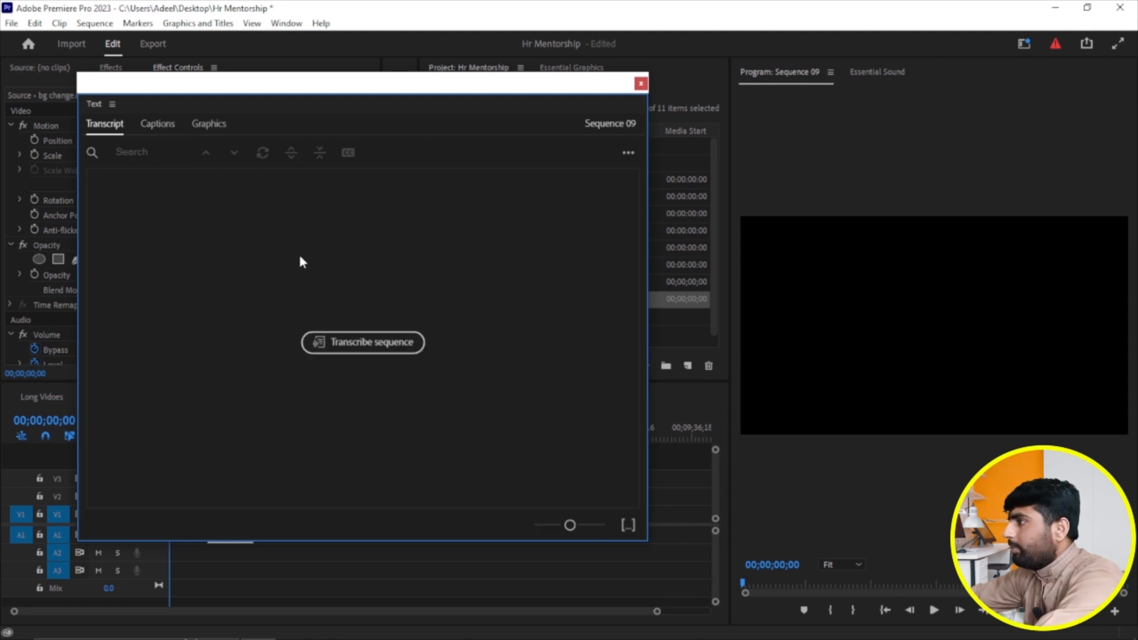
click(374, 349)
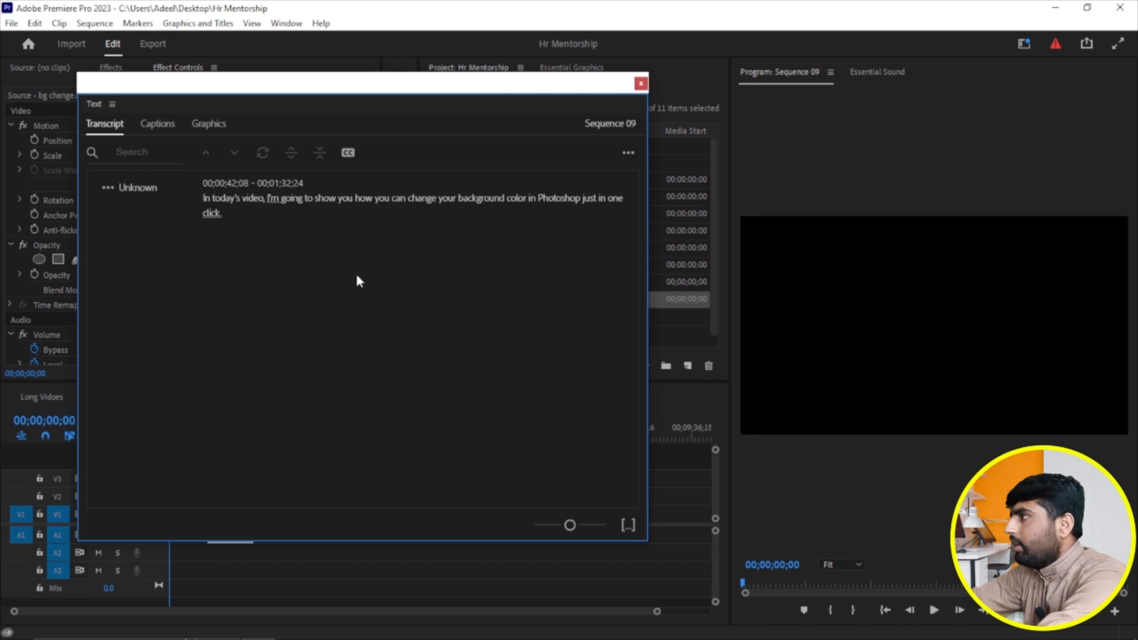
- Create double-line captions from the transcript with the Subtitle default preset and close the Text window
click(345, 156)
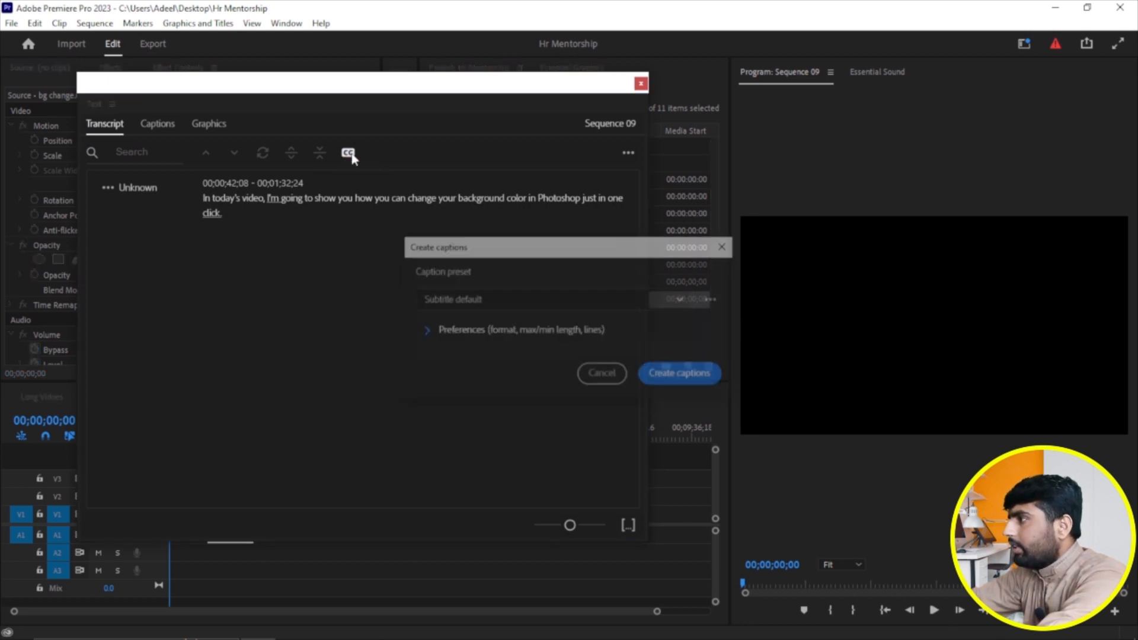
click(437, 333)
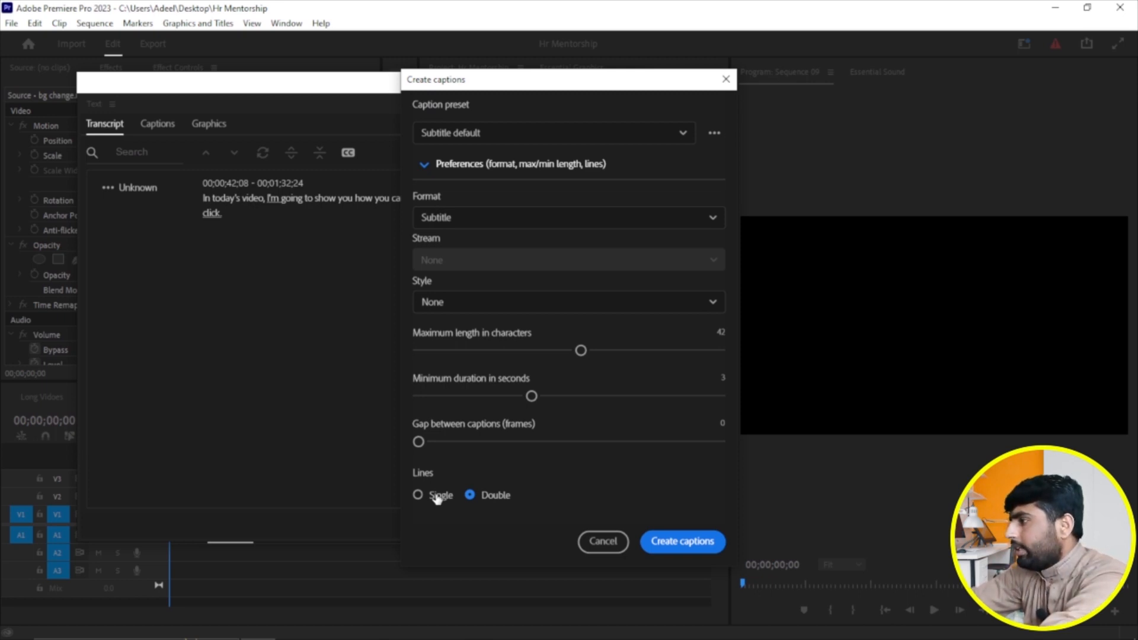
click(665, 544)
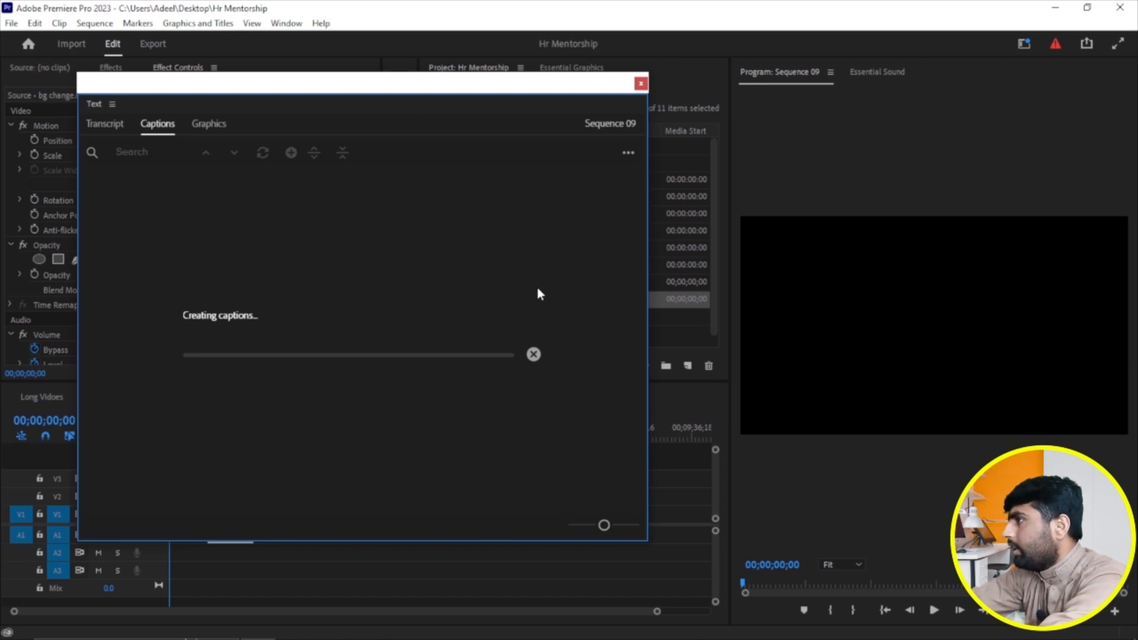
click(641, 84)
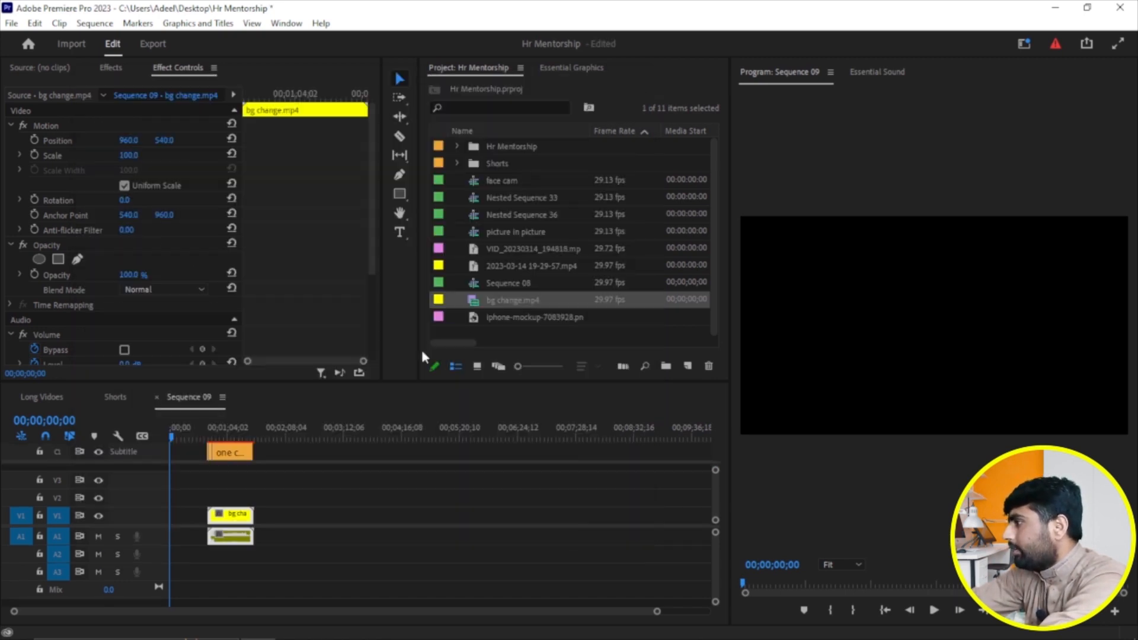
- Select all captions on the Subtitle track and upgrade them to graphics
shift+click(240, 455)
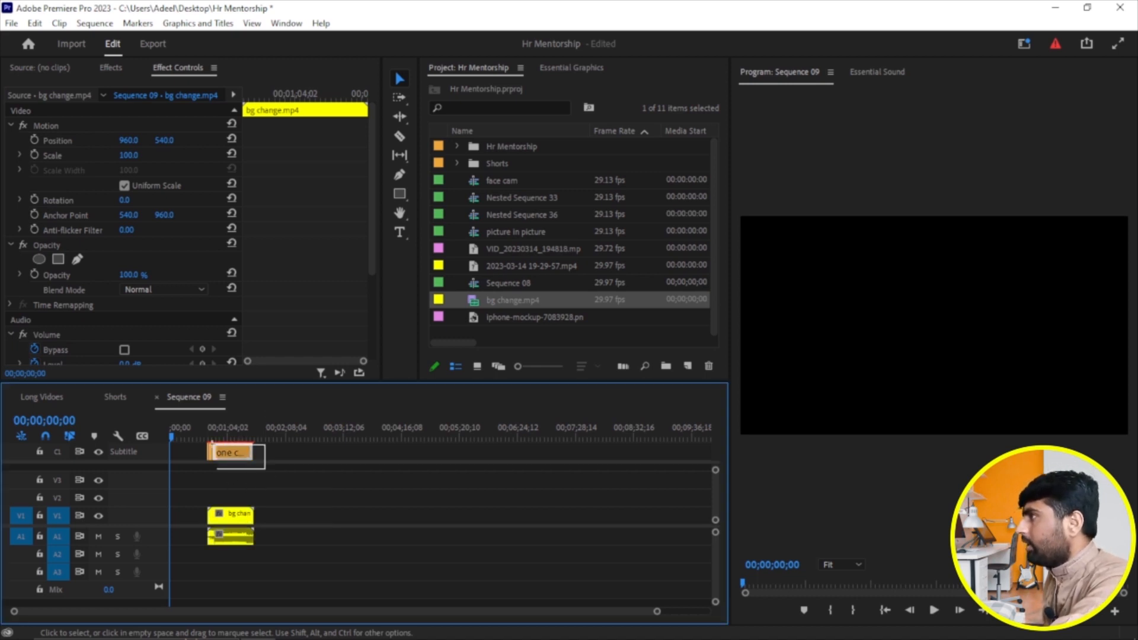
click(207, 25)
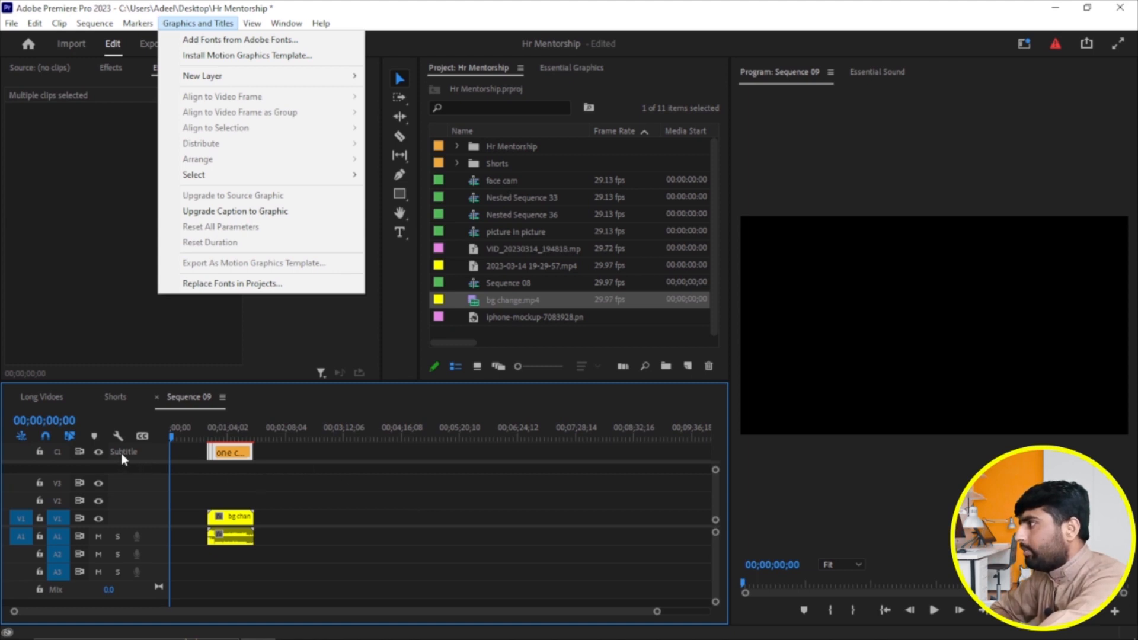
click(249, 212)
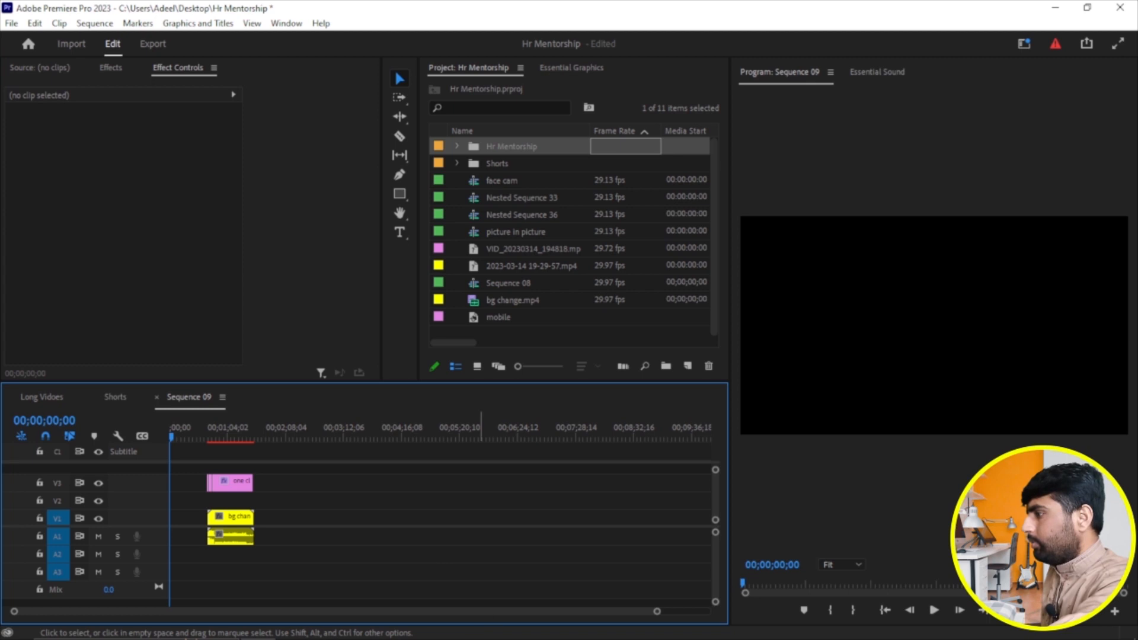
- Switch to YouTube Studio in the browser, open the video's subtitles and duplicate the automatic Hindi subtitles for editing
mouse_move(454, 634)
click(454, 634)
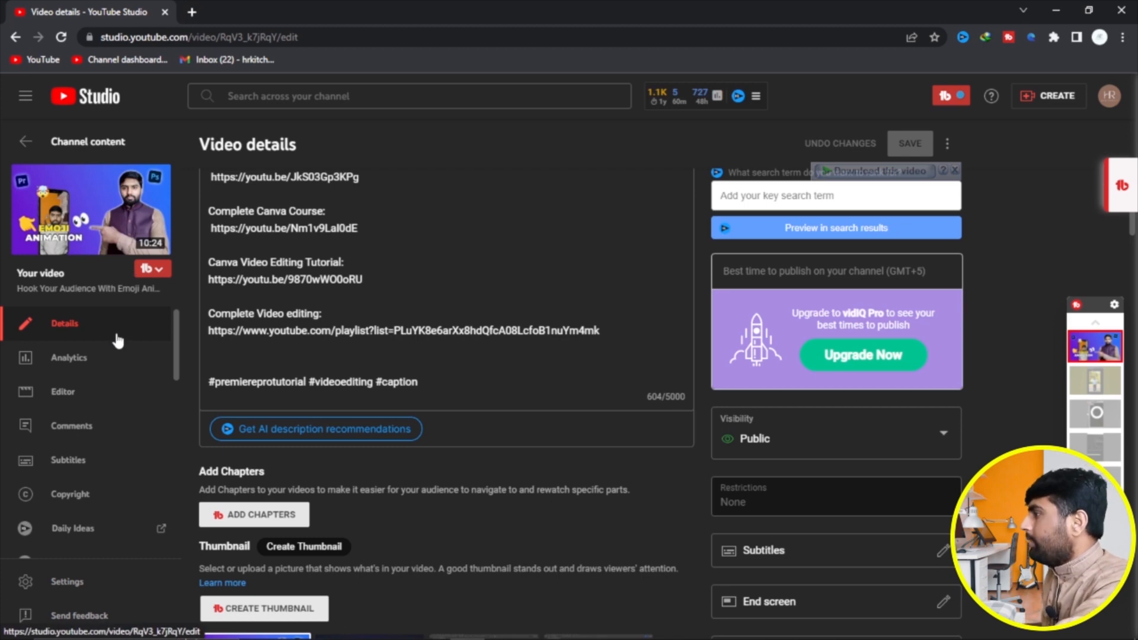
click(81, 463)
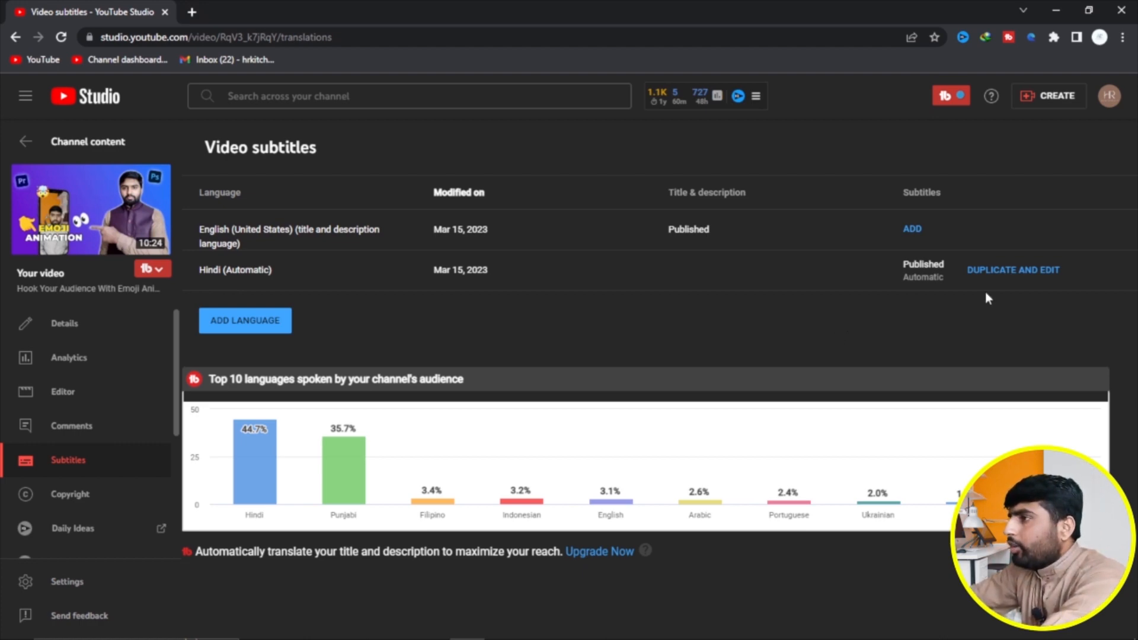
click(1014, 273)
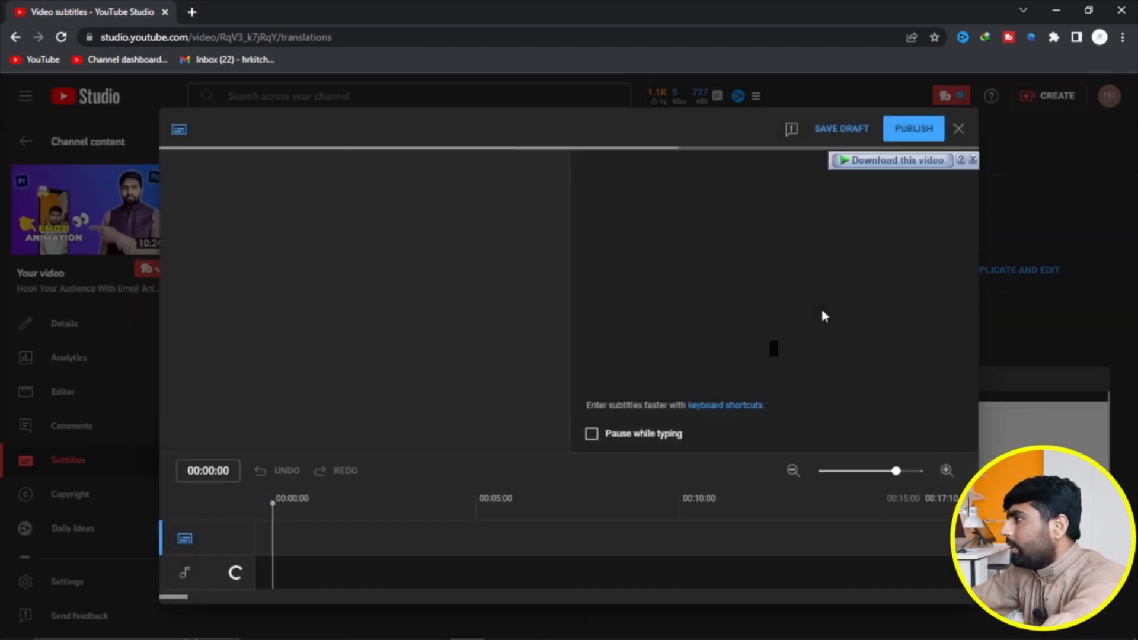
- Review the duplicated Hindi subtitle text through its length and publish it
scroll(402, 318, up, 15)
scroll(372, 291, down, 8)
scroll(359, 293, down, 6)
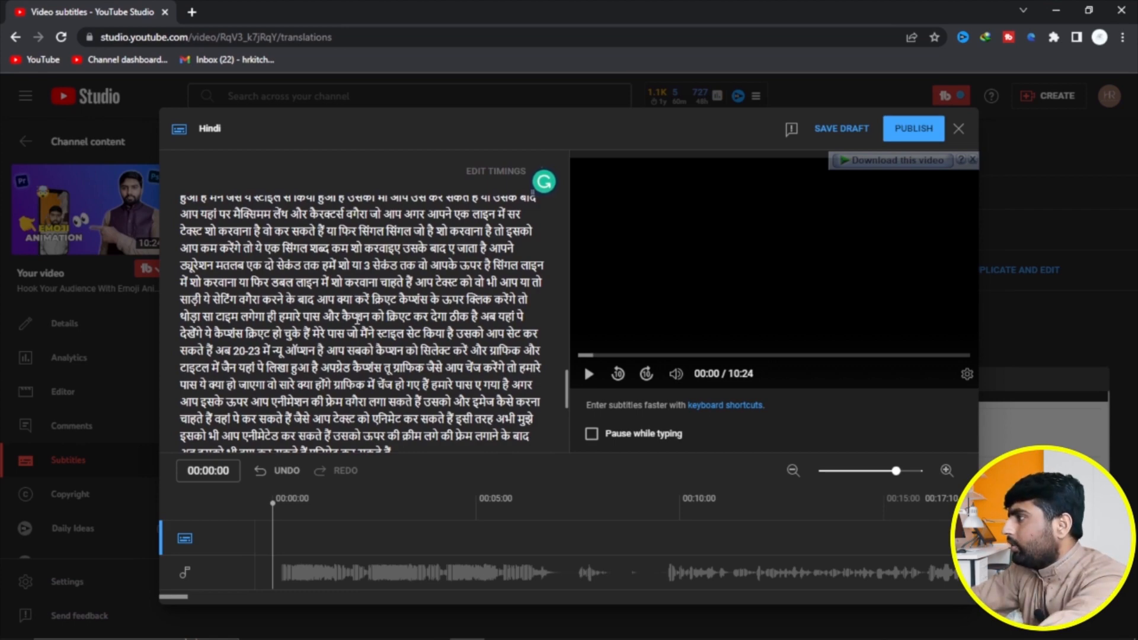
scroll(584, 363, up, 1)
scroll(396, 293, up, 10)
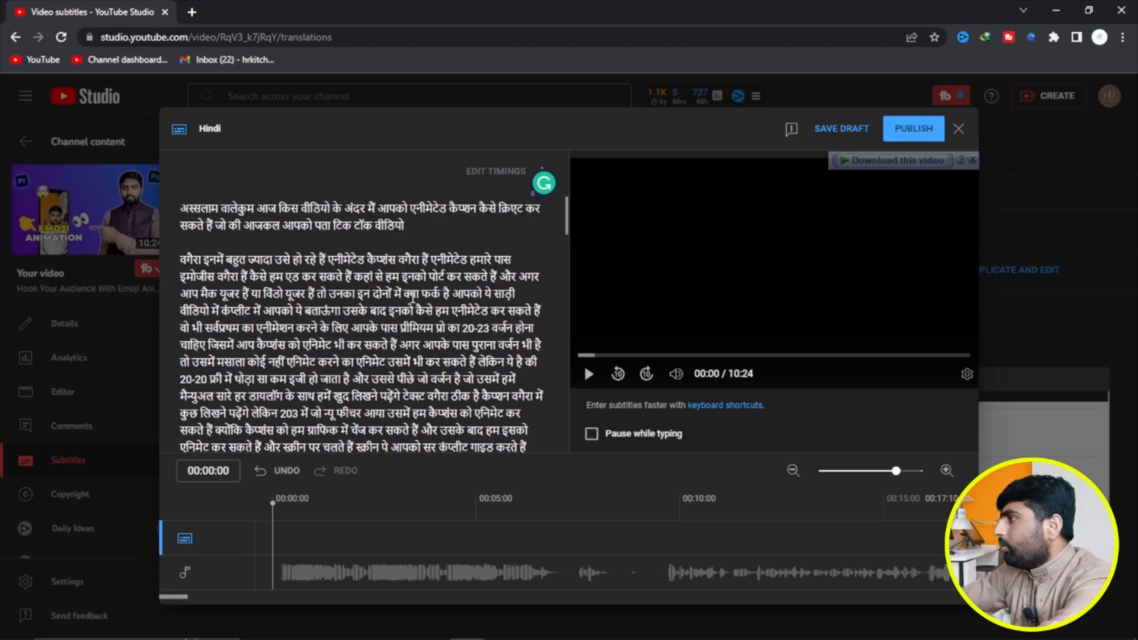
scroll(415, 303, down, 3)
scroll(379, 290, up, 3)
scroll(354, 265, down, 10)
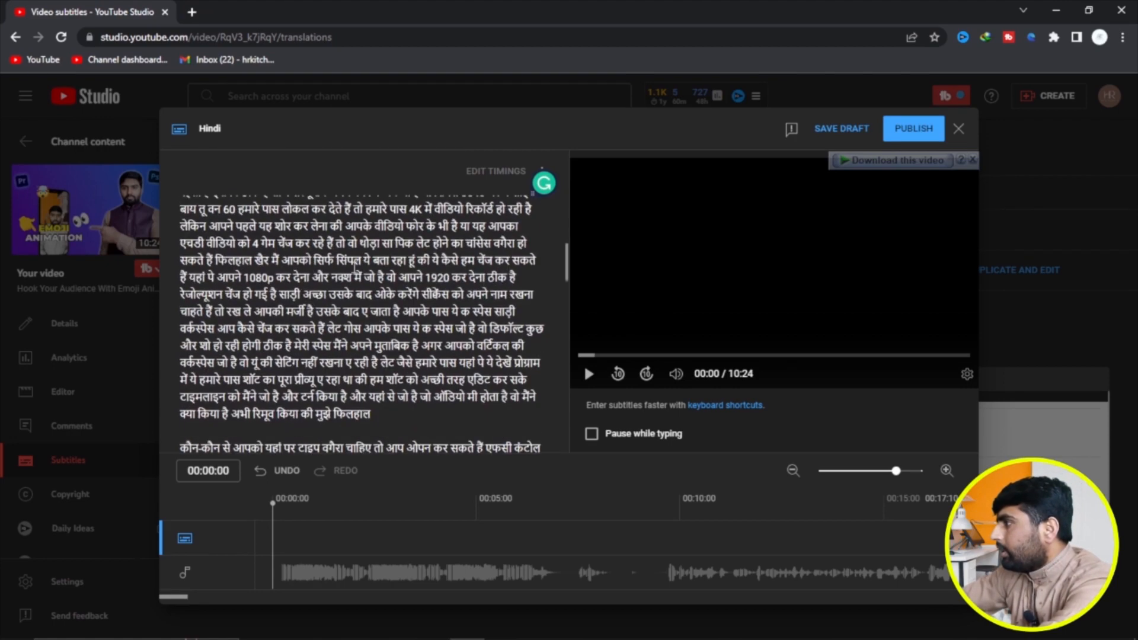
scroll(340, 307, down, 10)
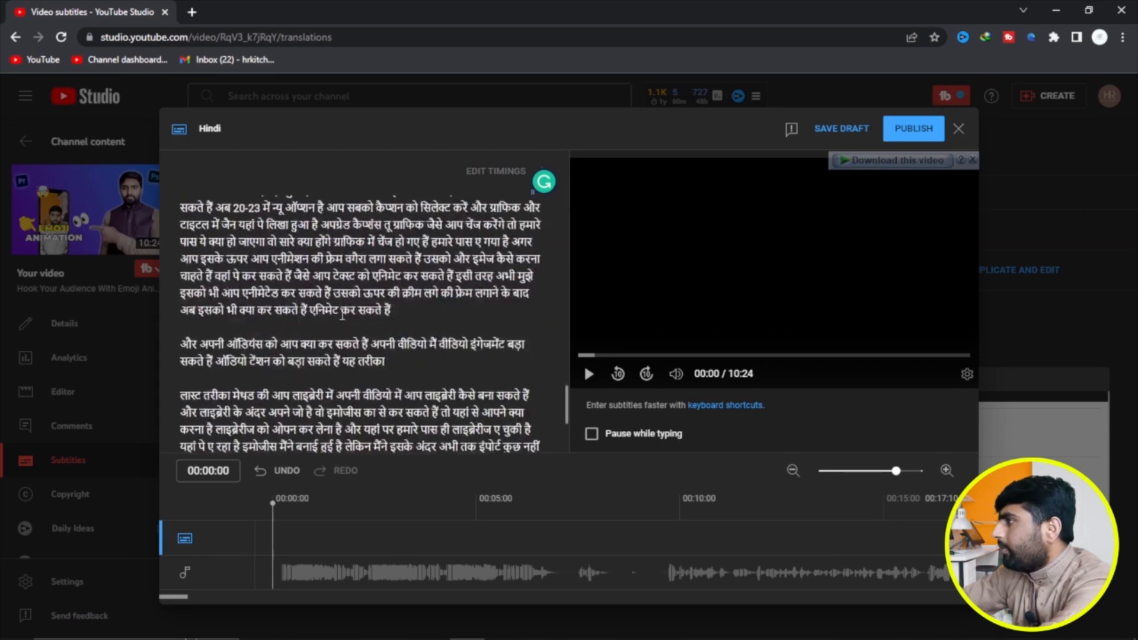
scroll(361, 324, up, 8)
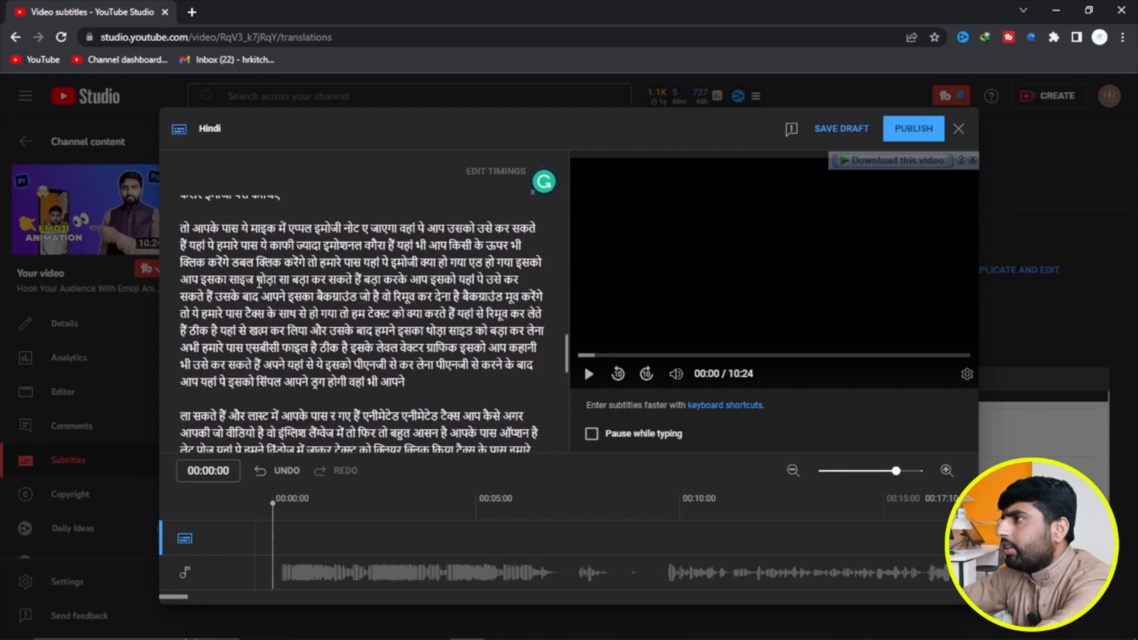
click(915, 134)
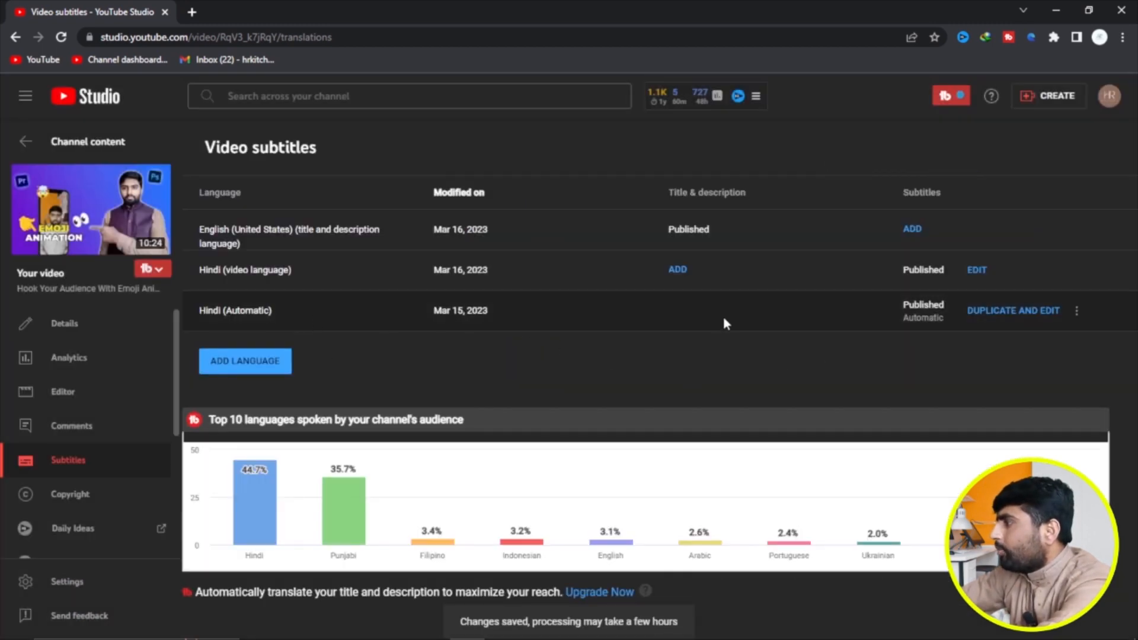
click(255, 362)
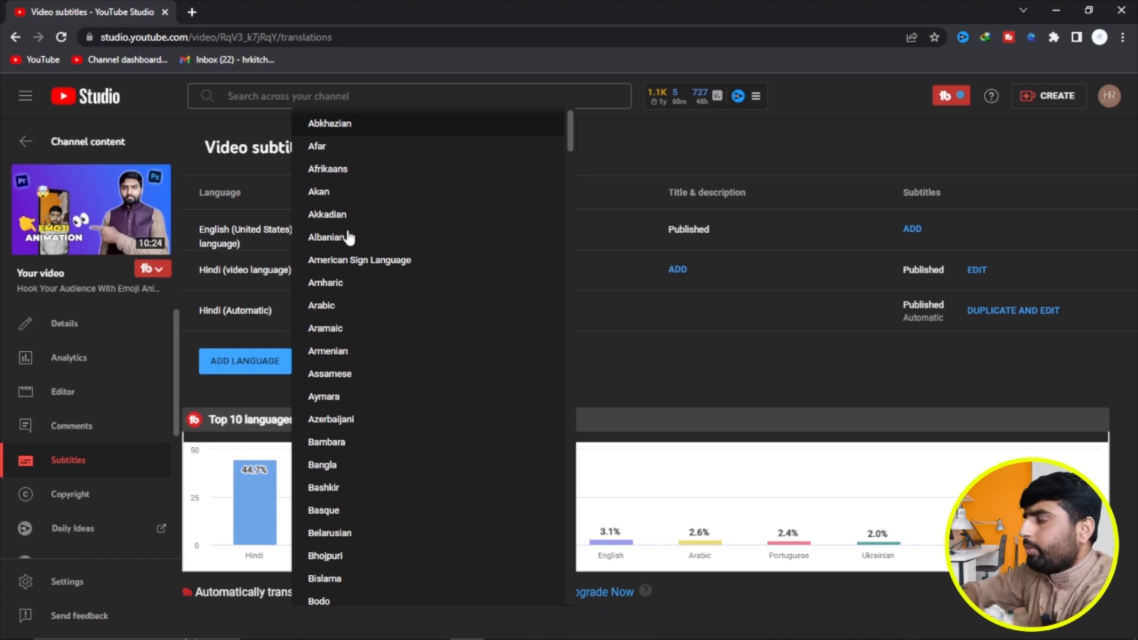
scroll(435, 326, down, 10)
scroll(436, 332, down, 10)
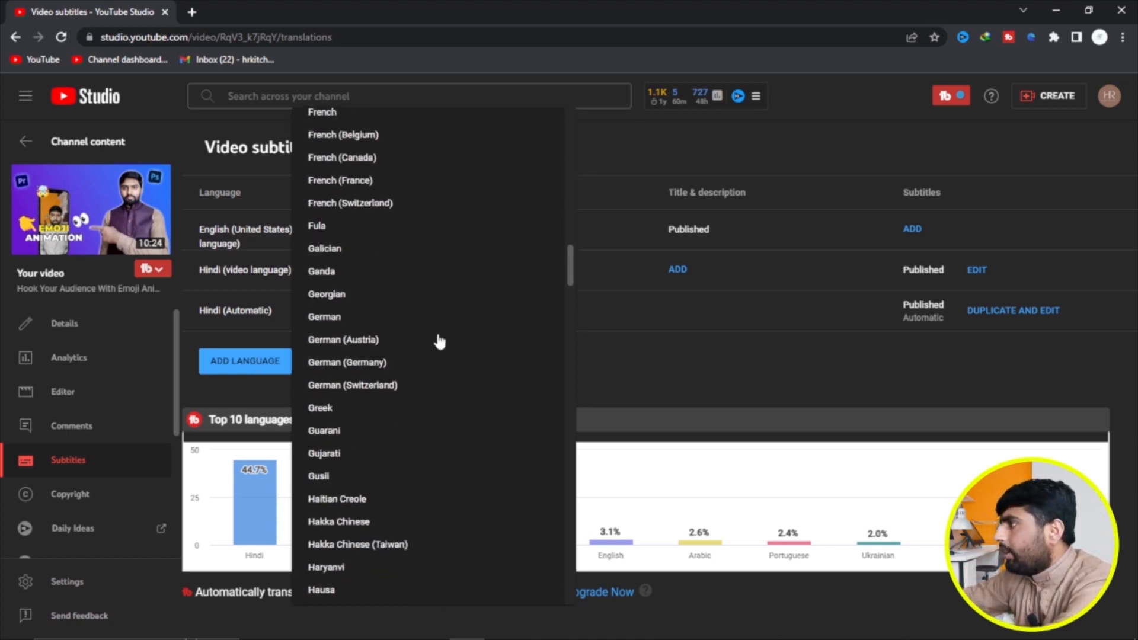
scroll(436, 347, down, 15)
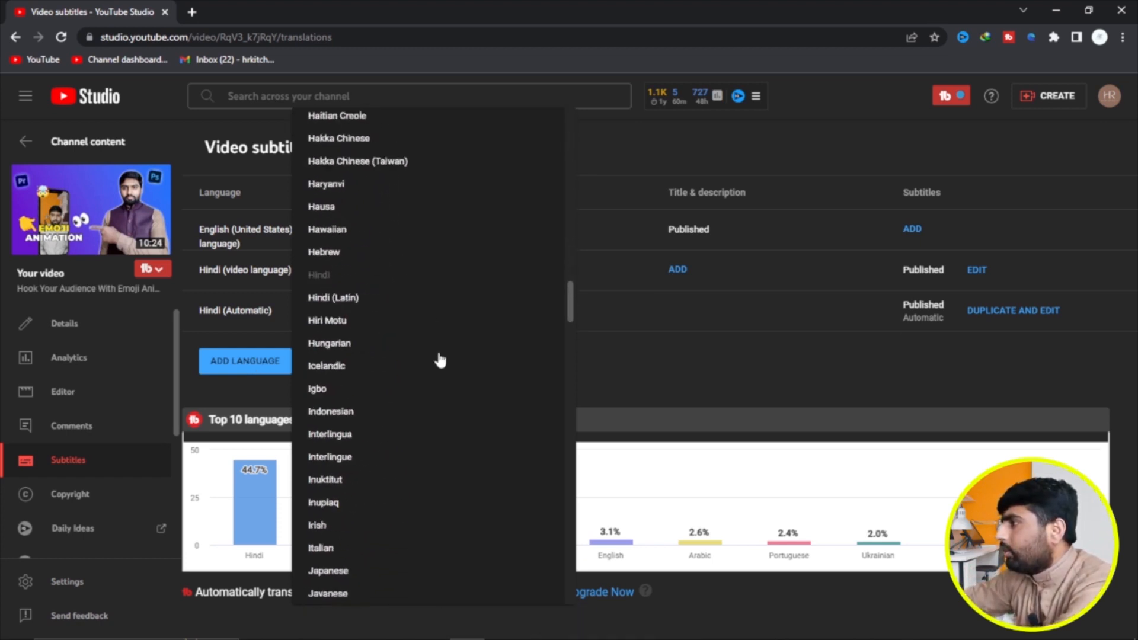
scroll(416, 379, down, 20)
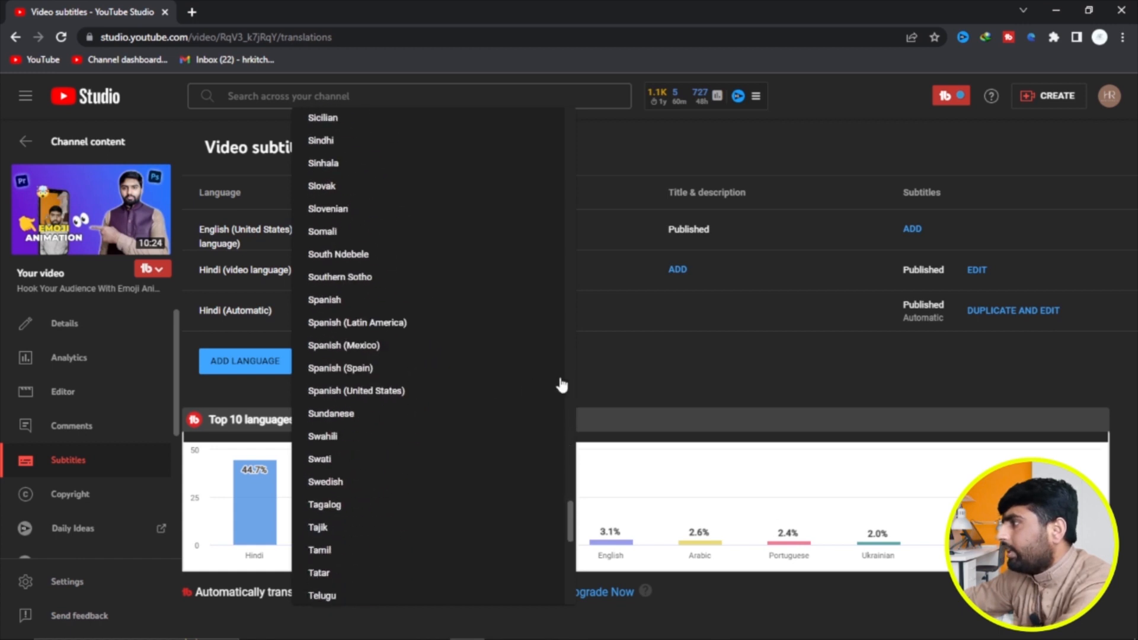
click(632, 376)
- Add English as a subtitle language for the video and generate its subtitles with Auto-translate
click(256, 365)
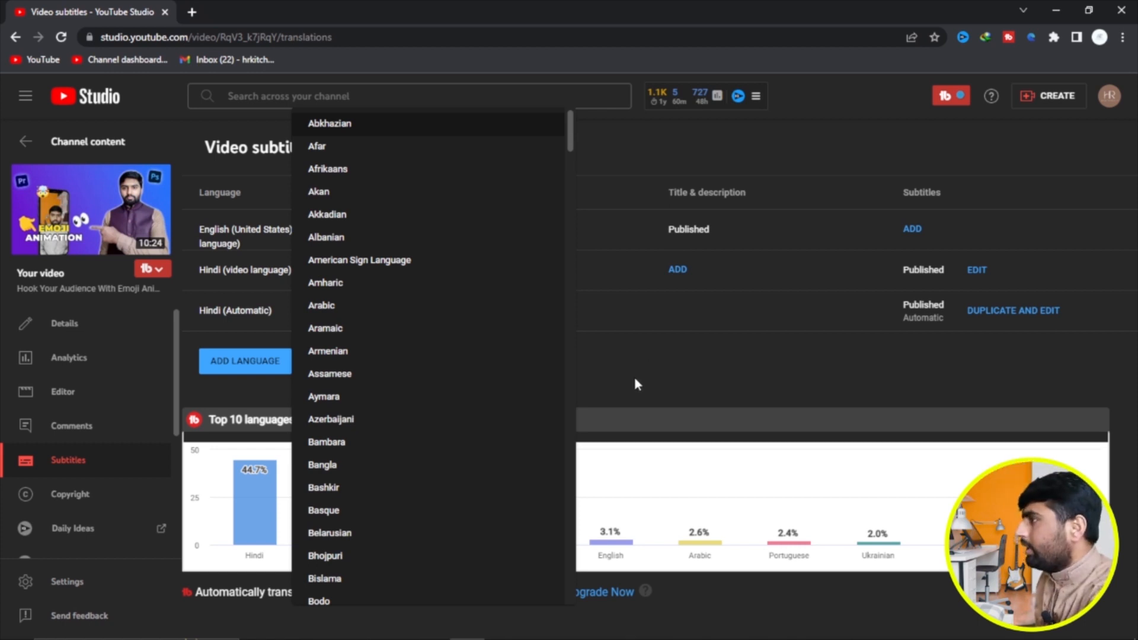
key(e)
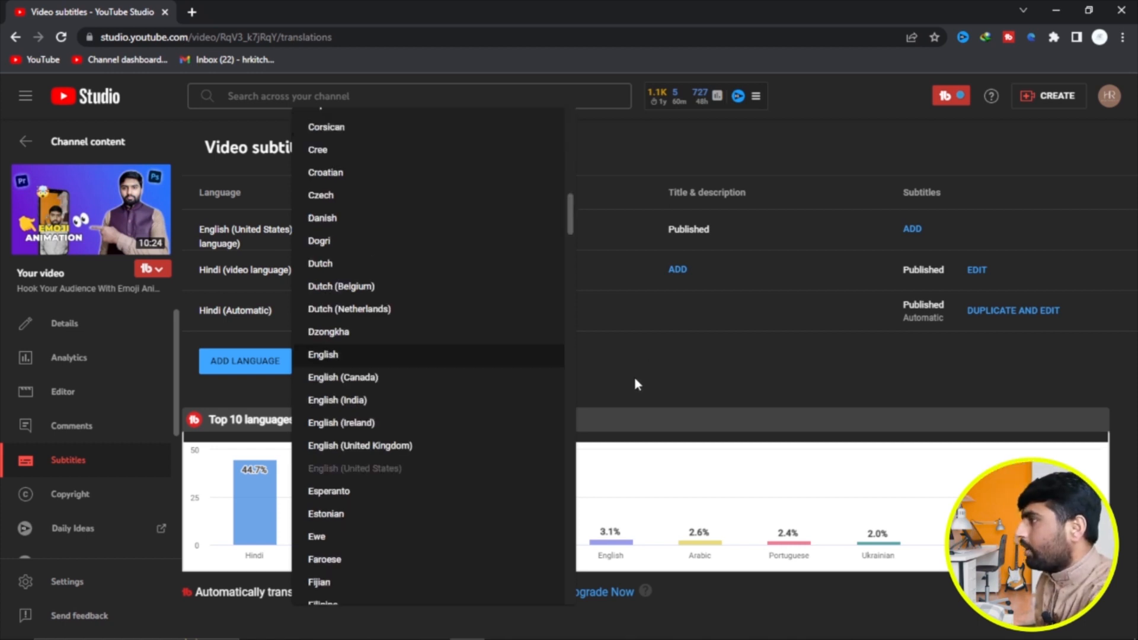
click(343, 355)
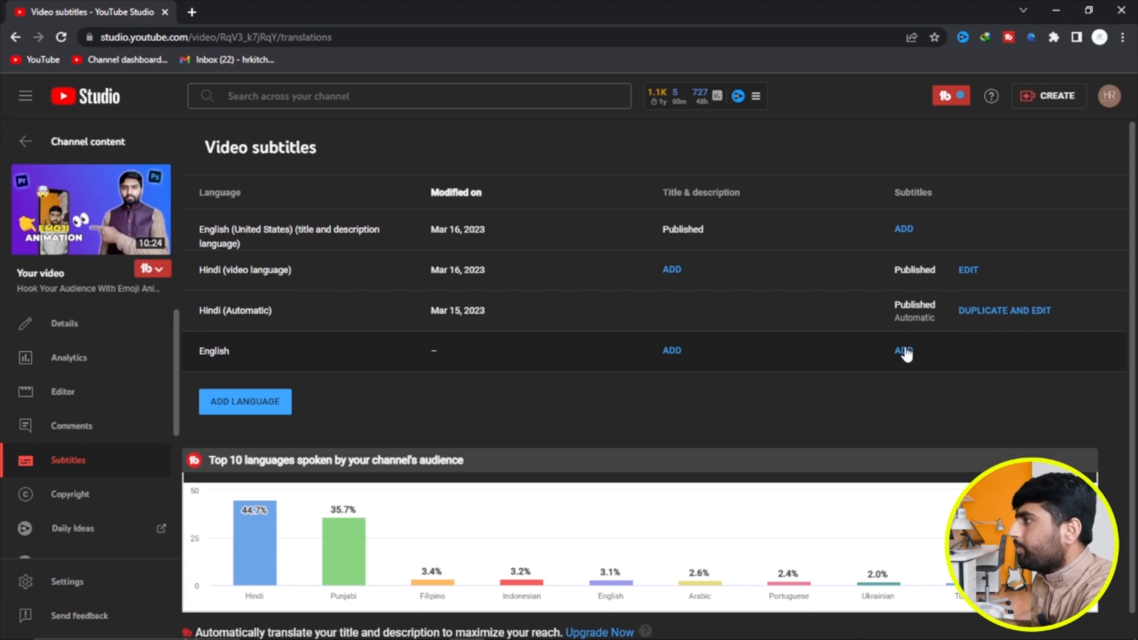
click(903, 352)
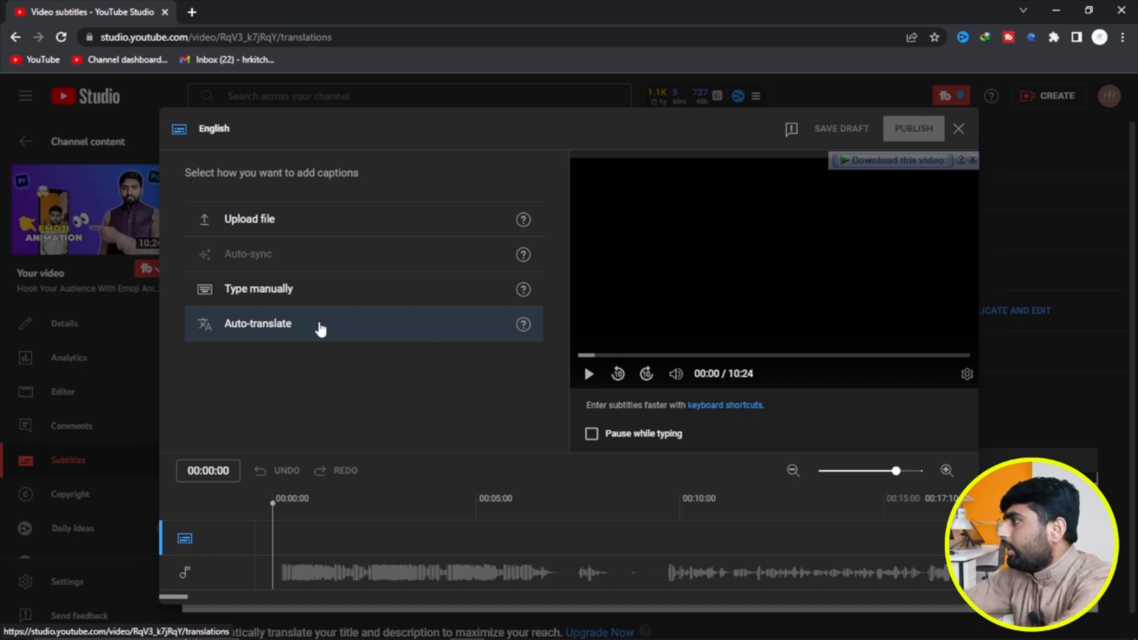
click(360, 327)
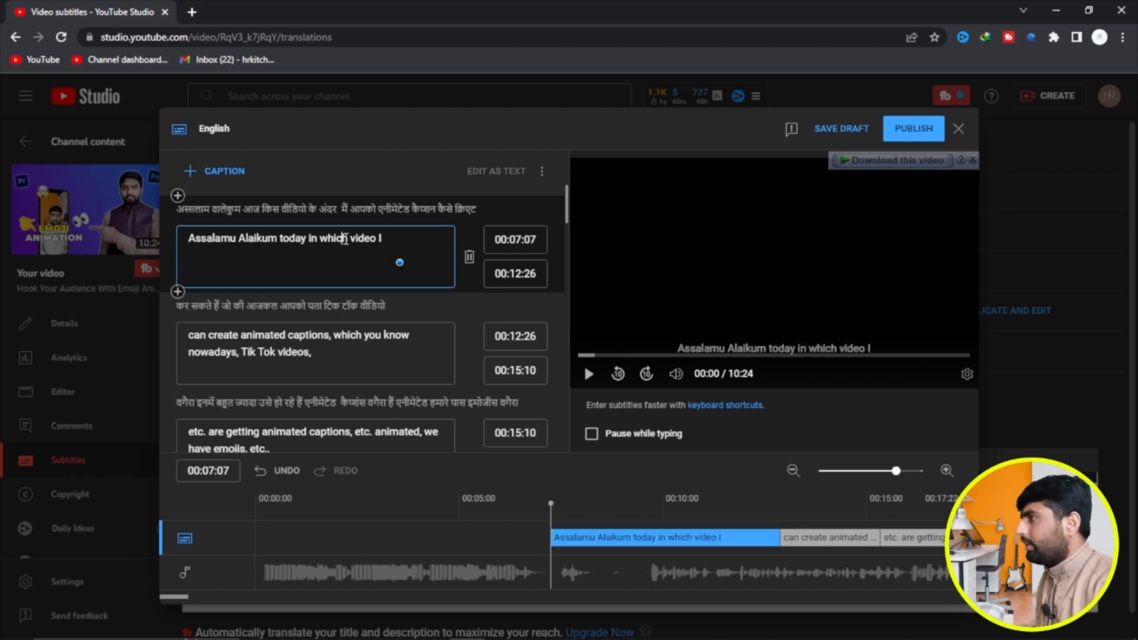
- Replace "which" with "this" in the first English caption, check the following captions and publish the English subtitles
click(345, 238)
key(BackSpace)
key(BackSpace)
key(BackSpace)
key(BackSpace)
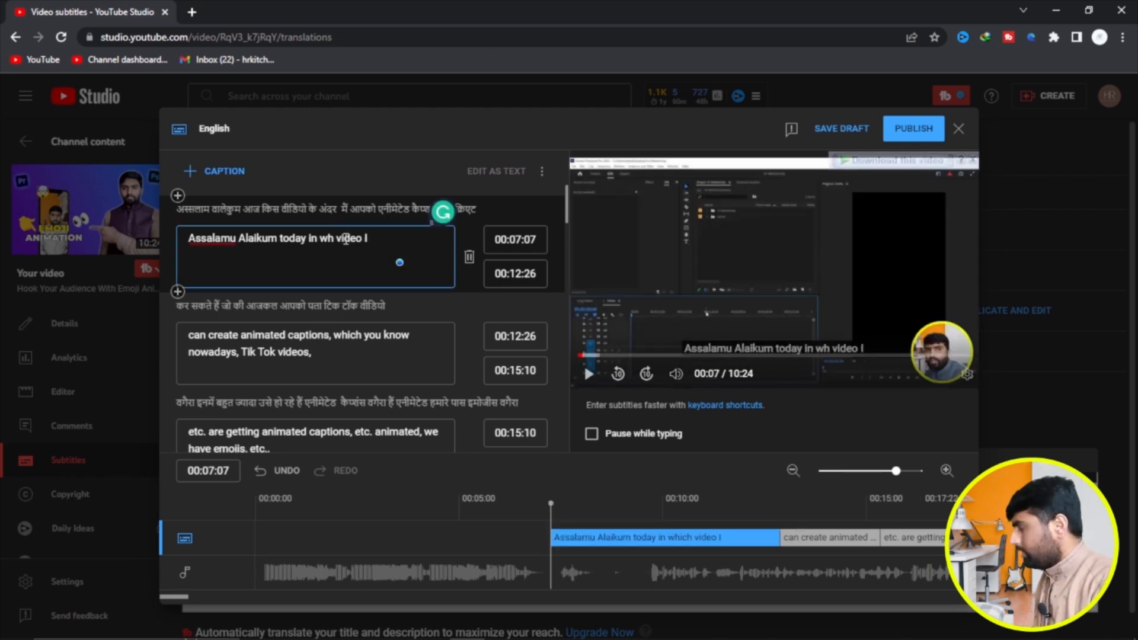
text(this)
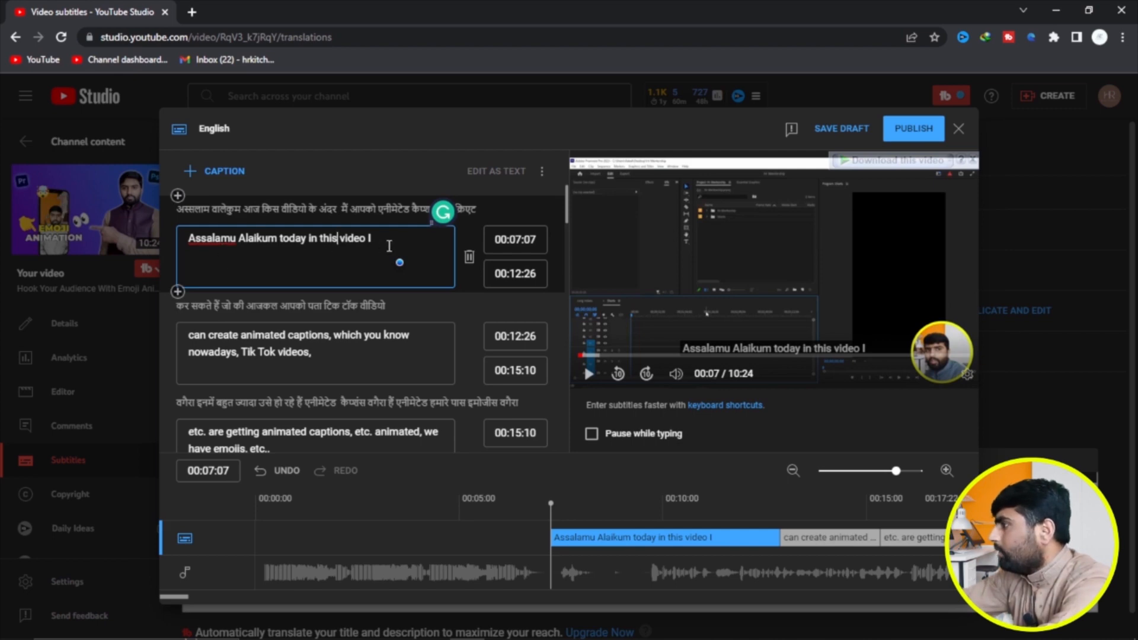
scroll(388, 375, down, 5)
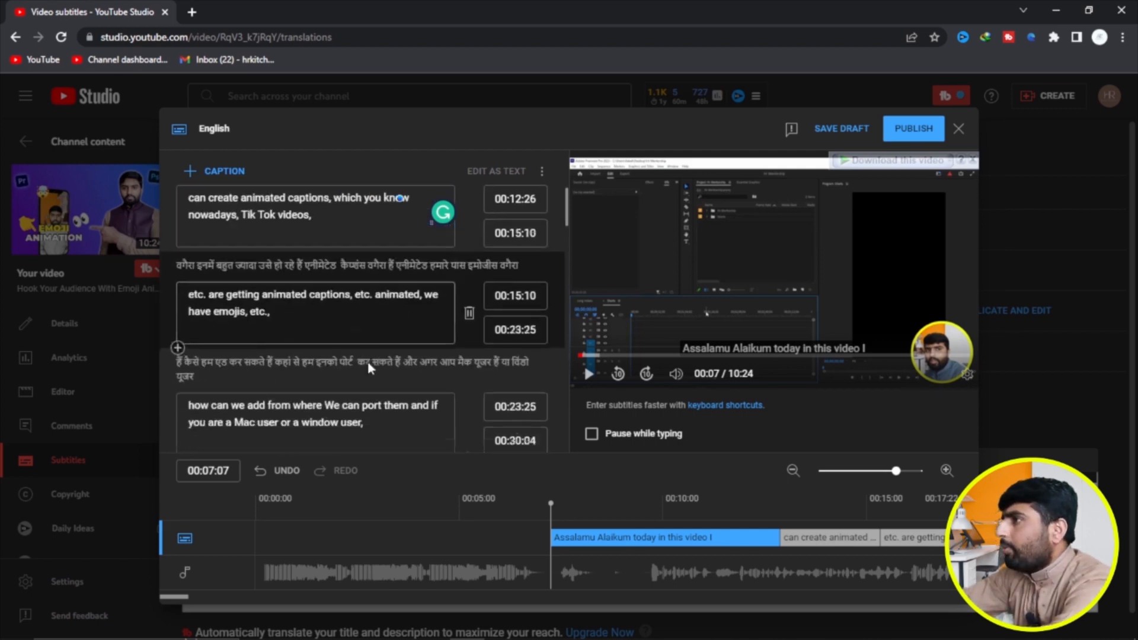
click(915, 132)
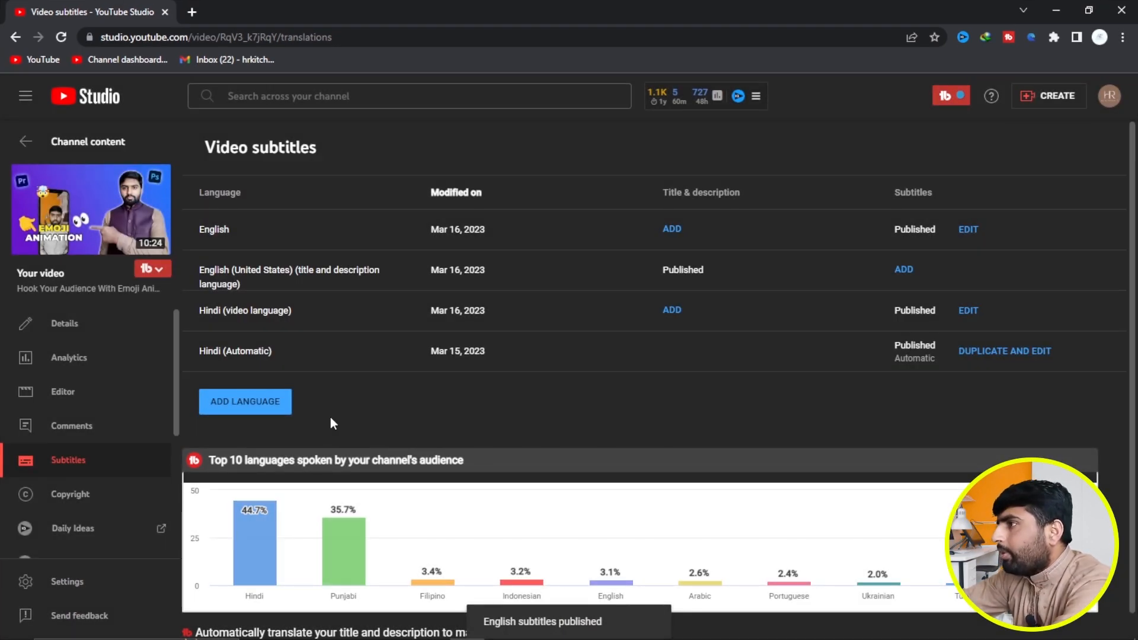
- Add Urdu as a subtitle language for the video and generate its subtitles with Auto-translate
click(246, 405)
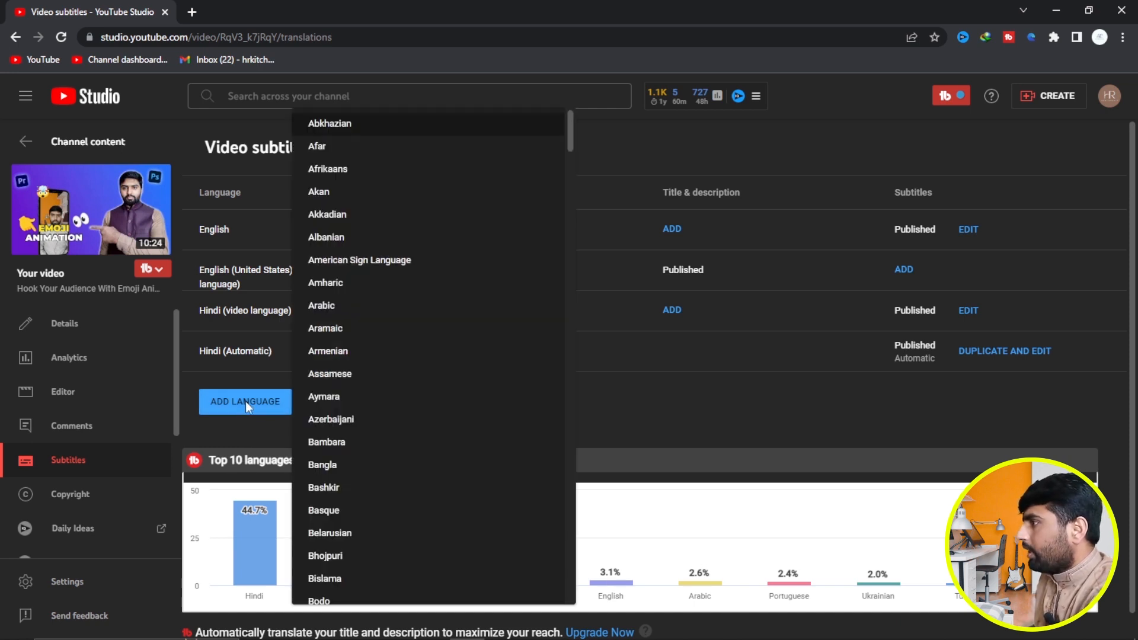
key(u)
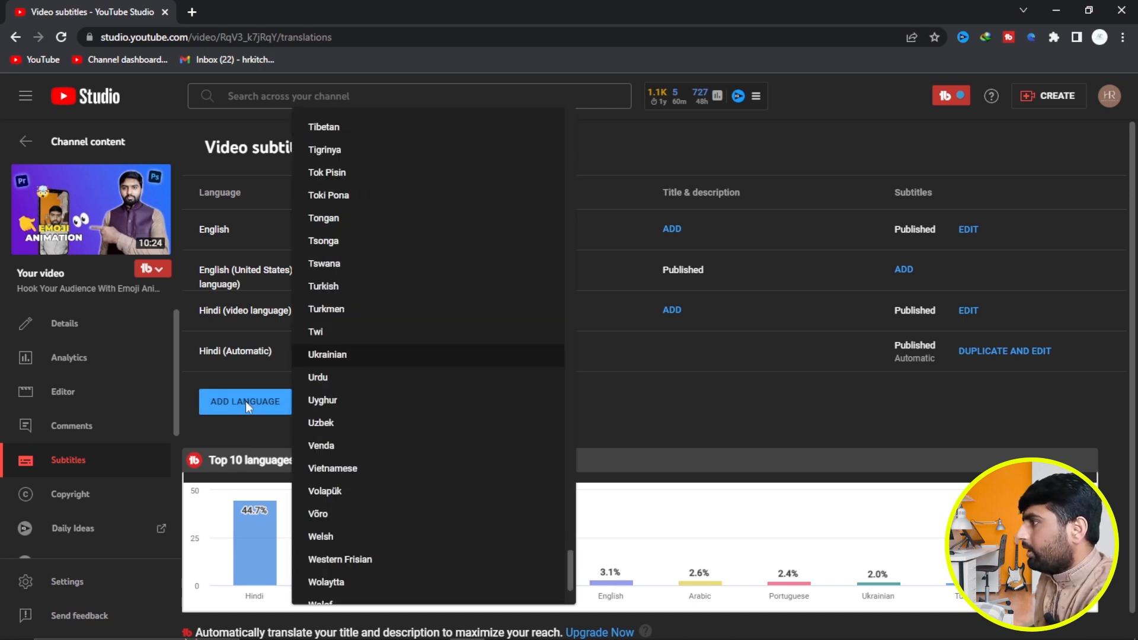
click(319, 378)
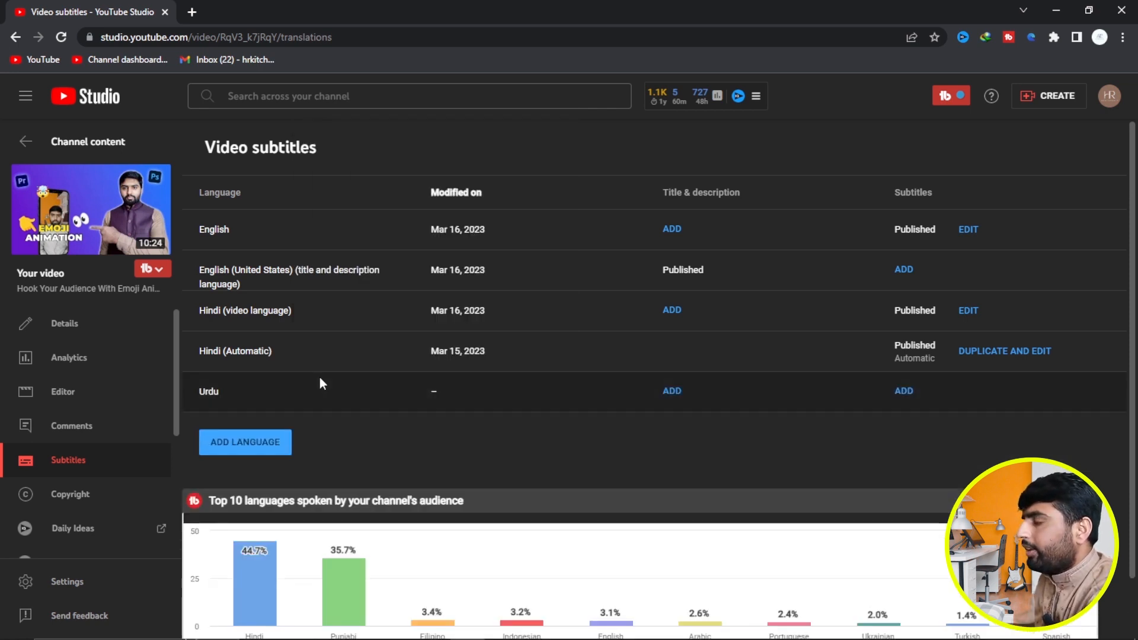
click(904, 392)
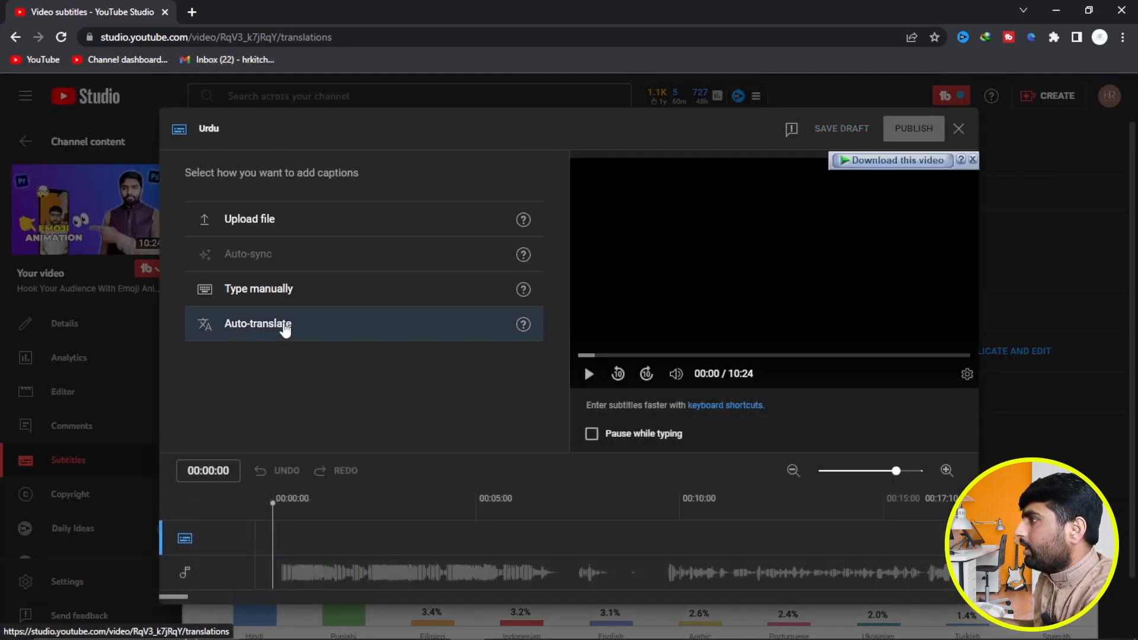
click(285, 329)
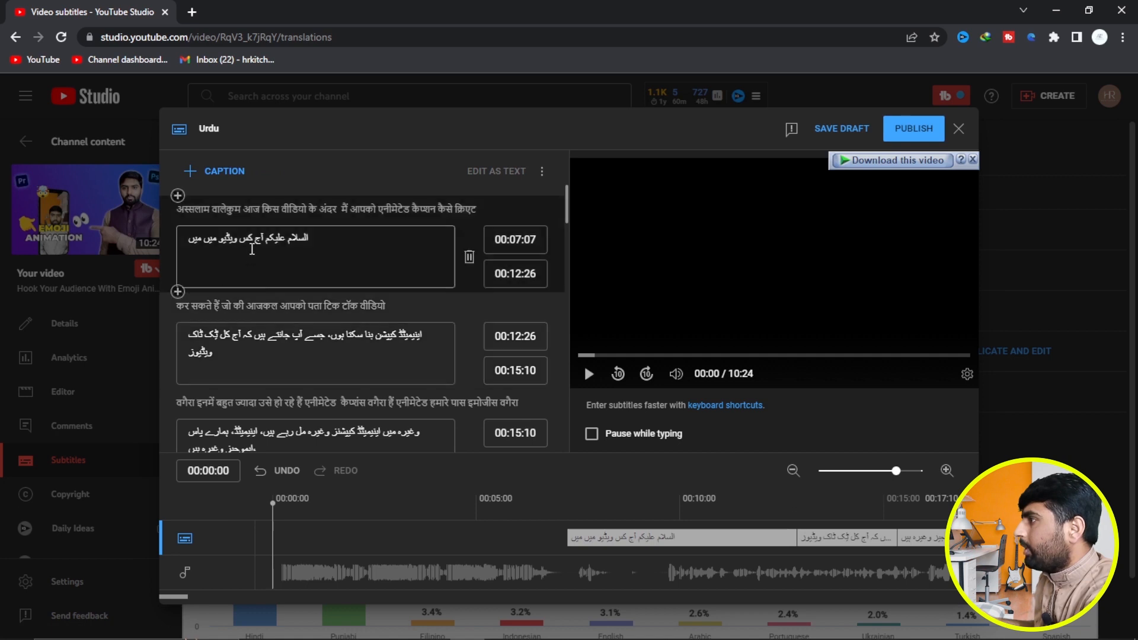
- Replace the last letter of "کس" with "ی" in the first Urdu caption and publish the Urdu subtitles
click(265, 253)
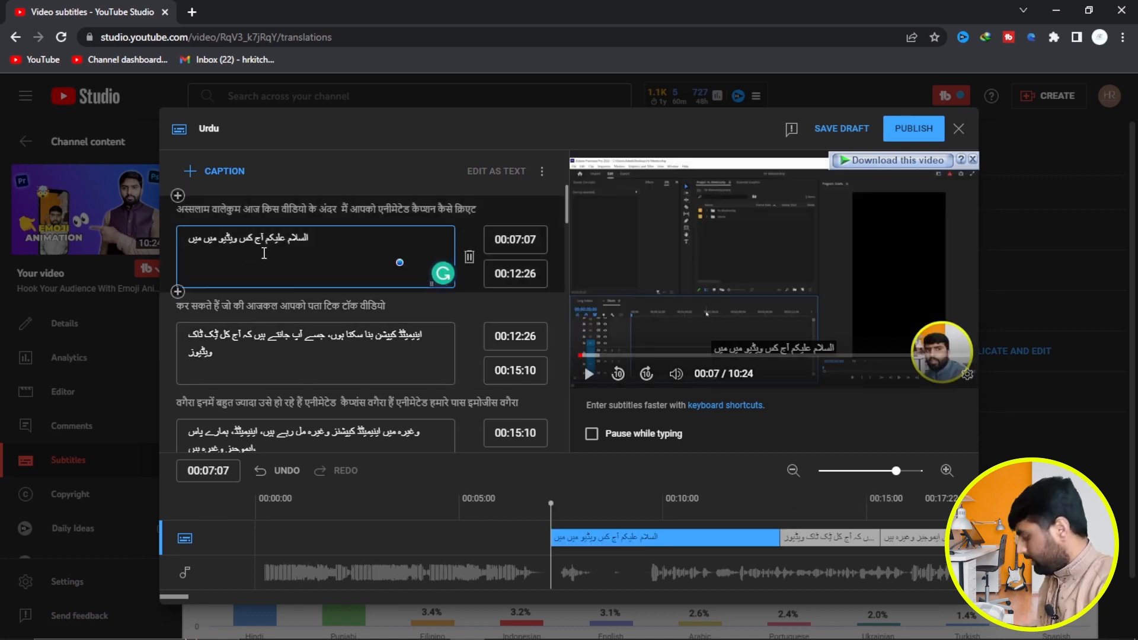
key(BackSpace)
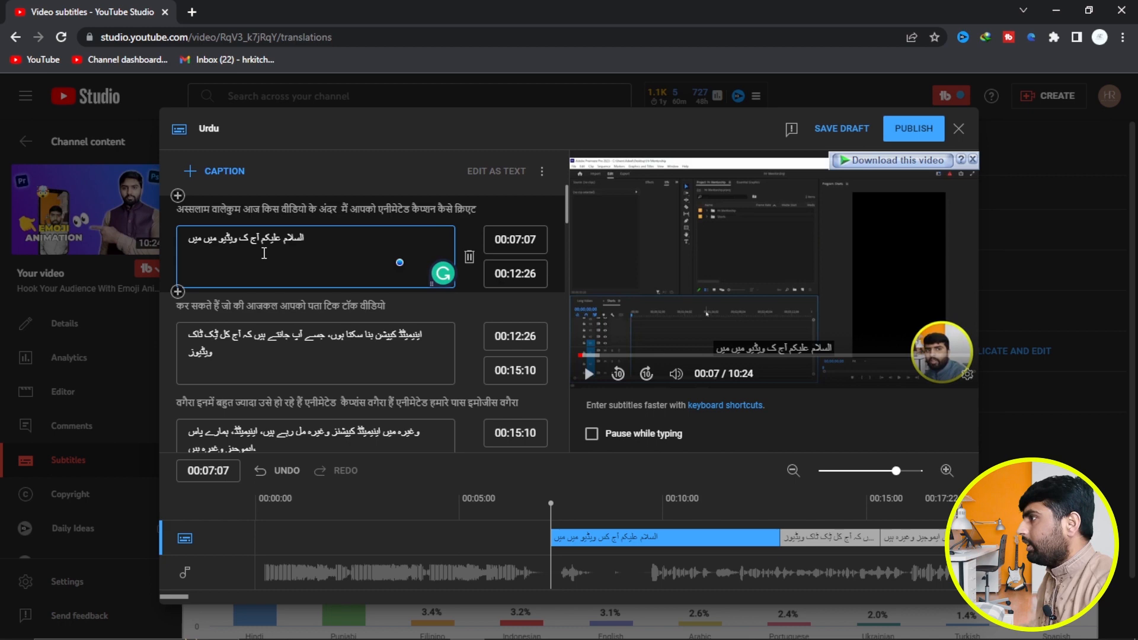
text(ی)
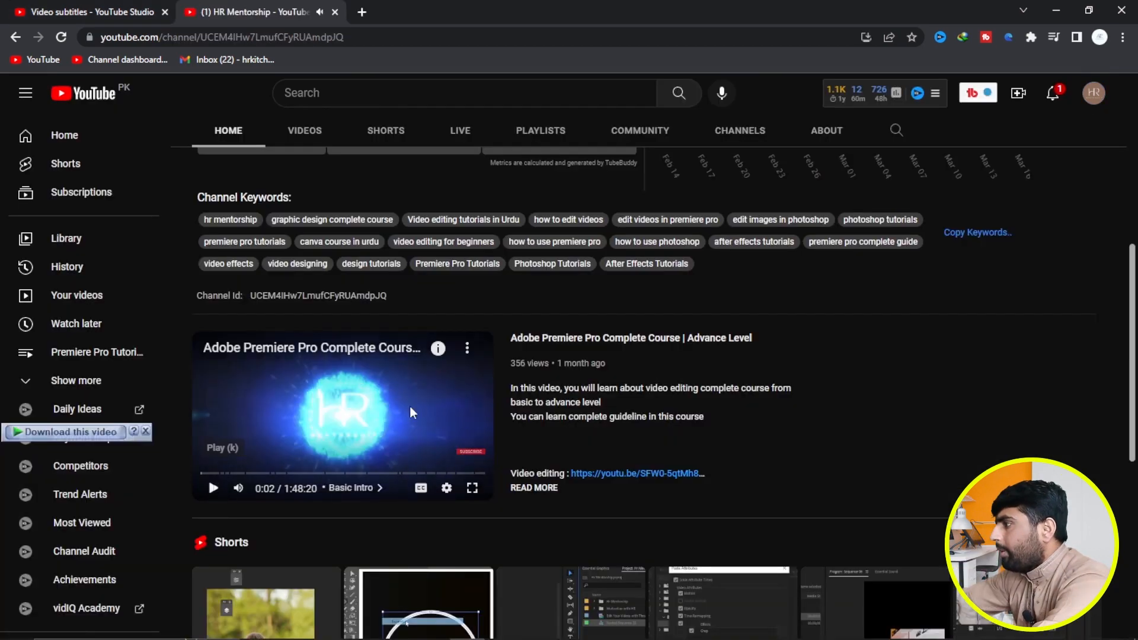
- Open "Hook Your Audience With Emoji Animations" from the channel page, pause it and check its available subtitle languages
scroll(455, 398, down, 3)
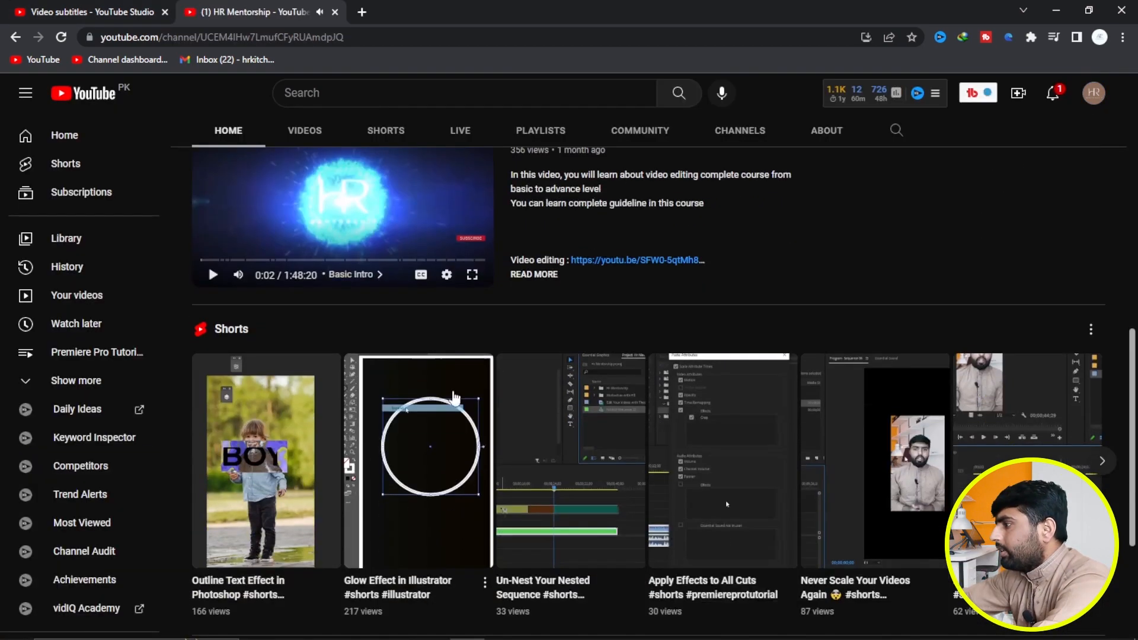
scroll(454, 398, down, 3)
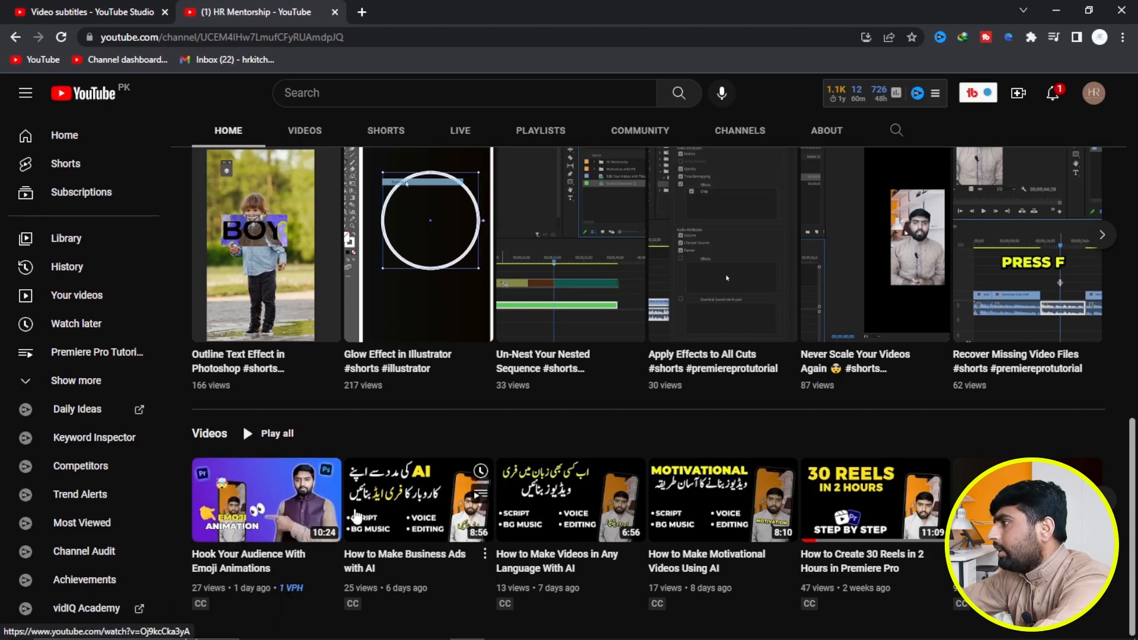
click(268, 558)
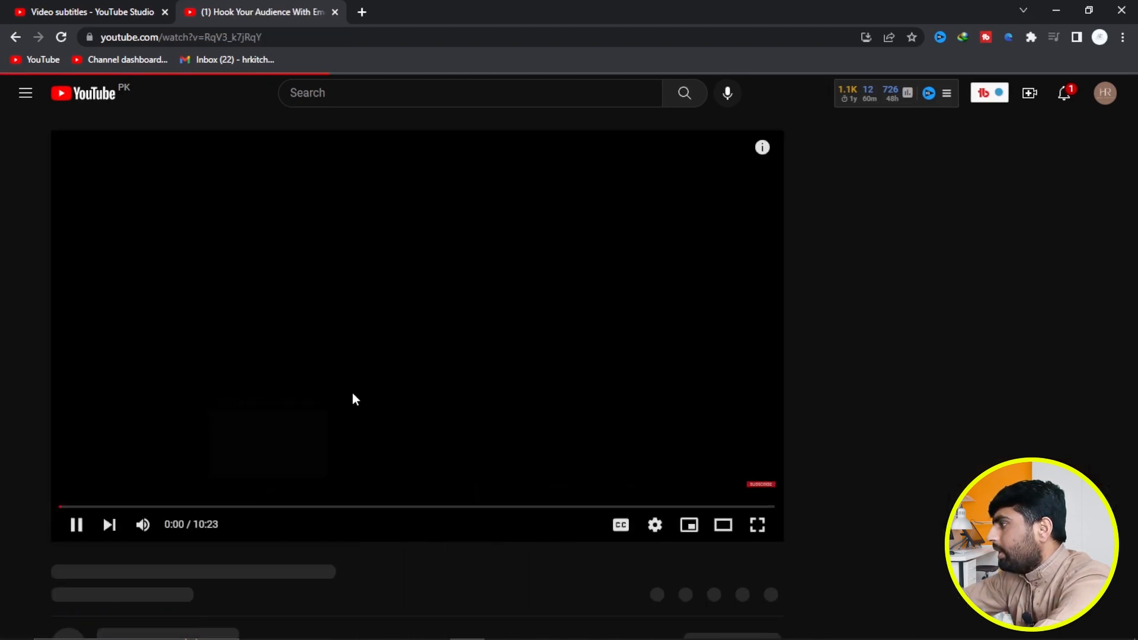
click(71, 525)
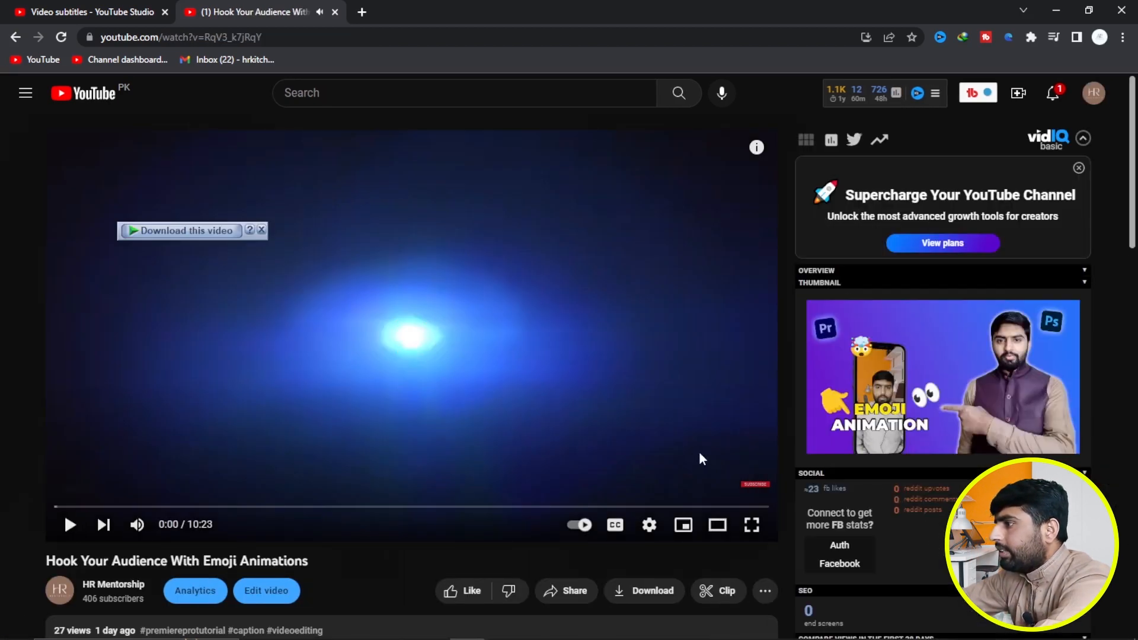
click(650, 525)
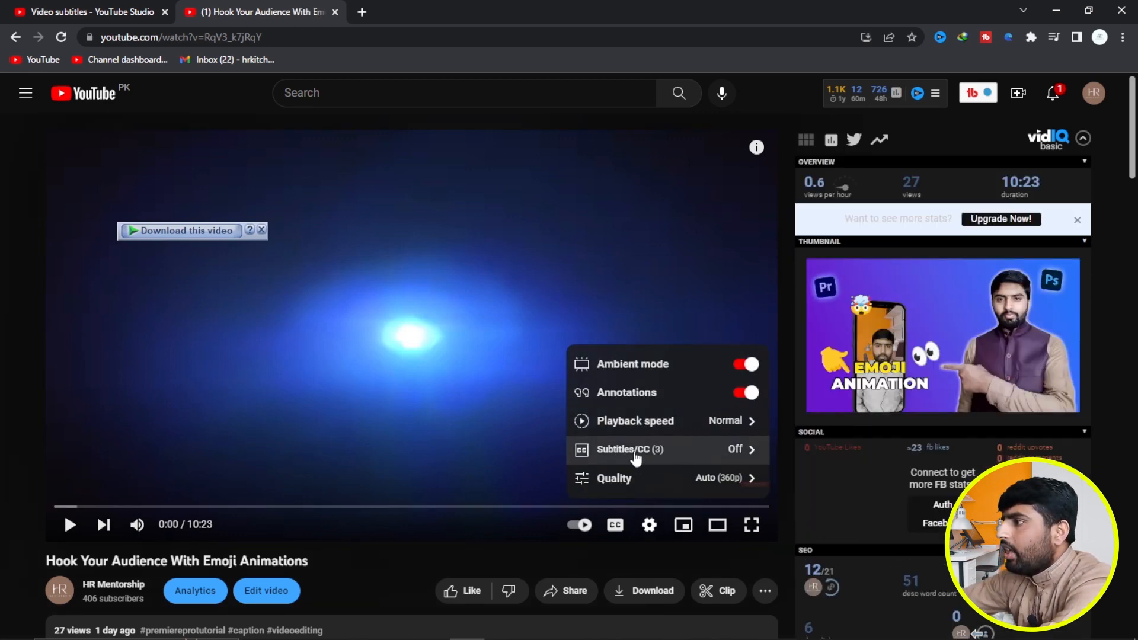
click(662, 456)
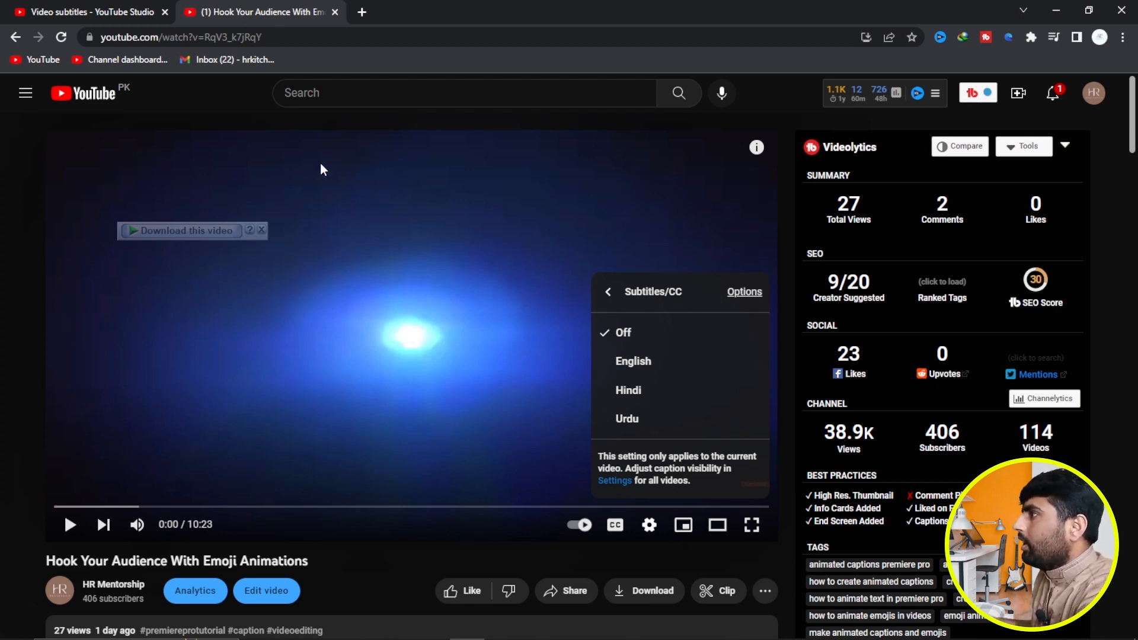
- Close the video's watch page, return to the channel content list in YouTube Studio and switch back to Premiere Pro
click(333, 14)
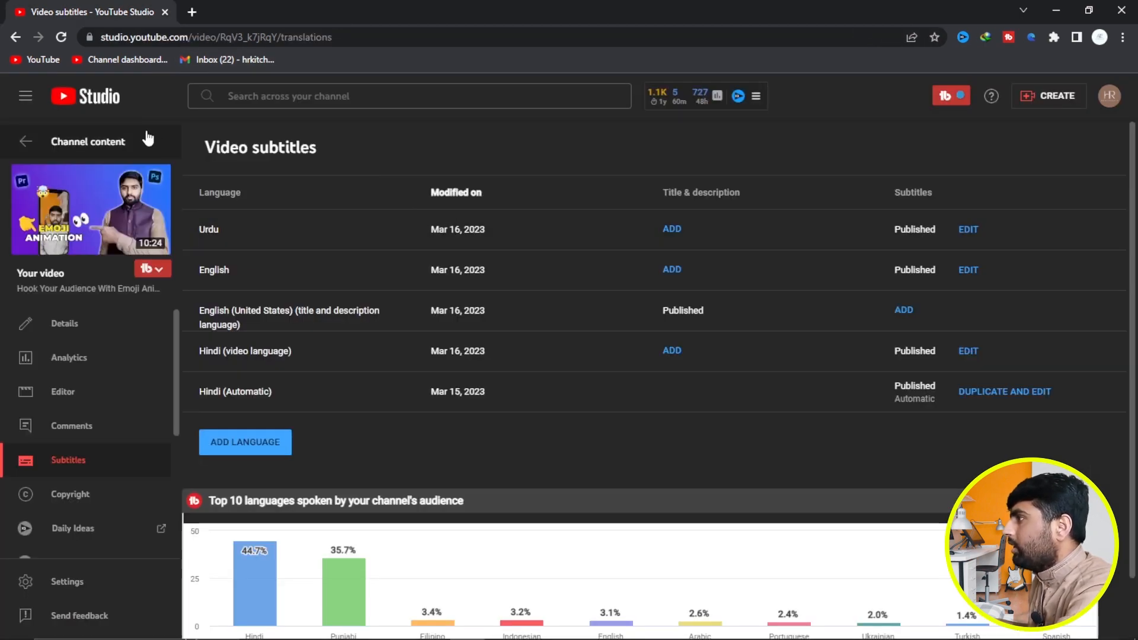
click(148, 138)
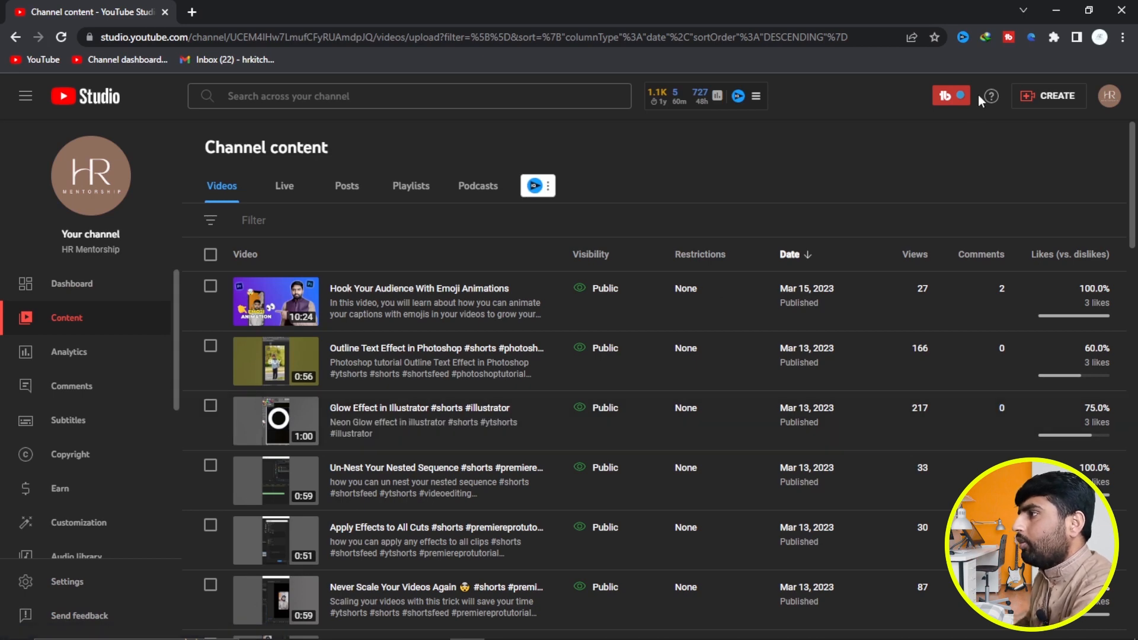
click(1055, 10)
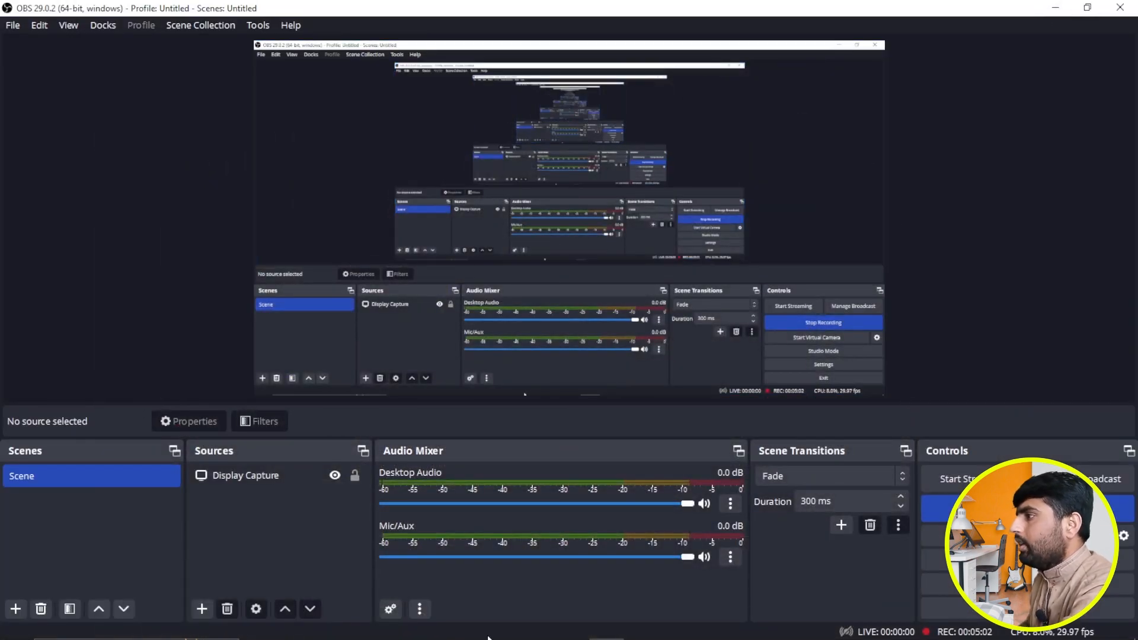
click(256, 623)
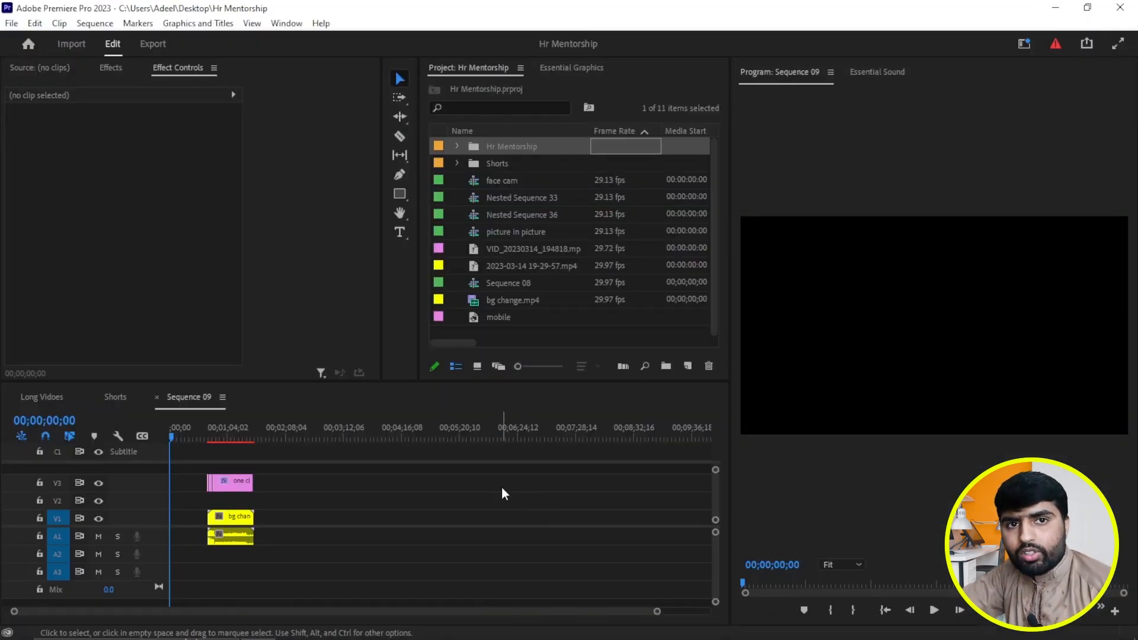